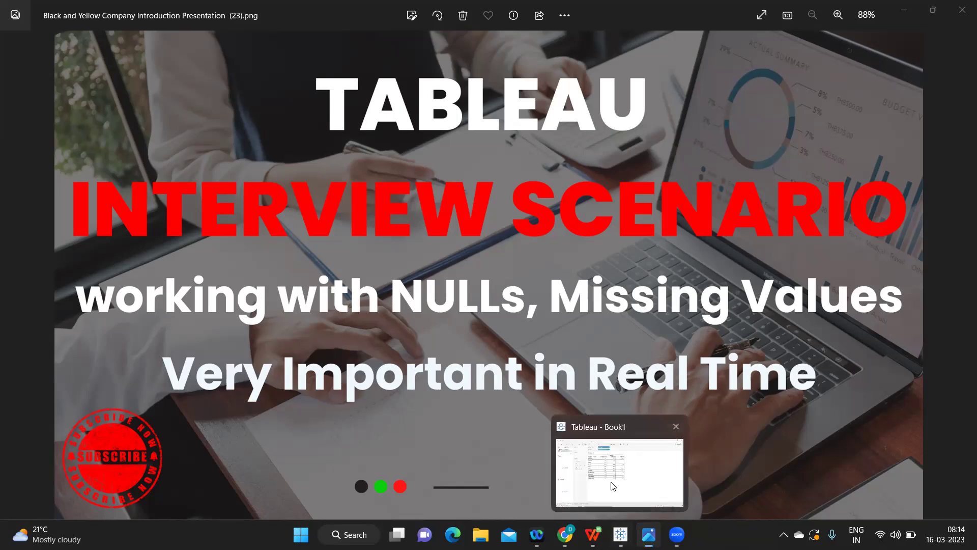
Step: Put Sales on the Text mark so the month-by-product table shows SUM(Sales), totalling 73,100
{"action": "left_click", "coordinate": [620, 534]}
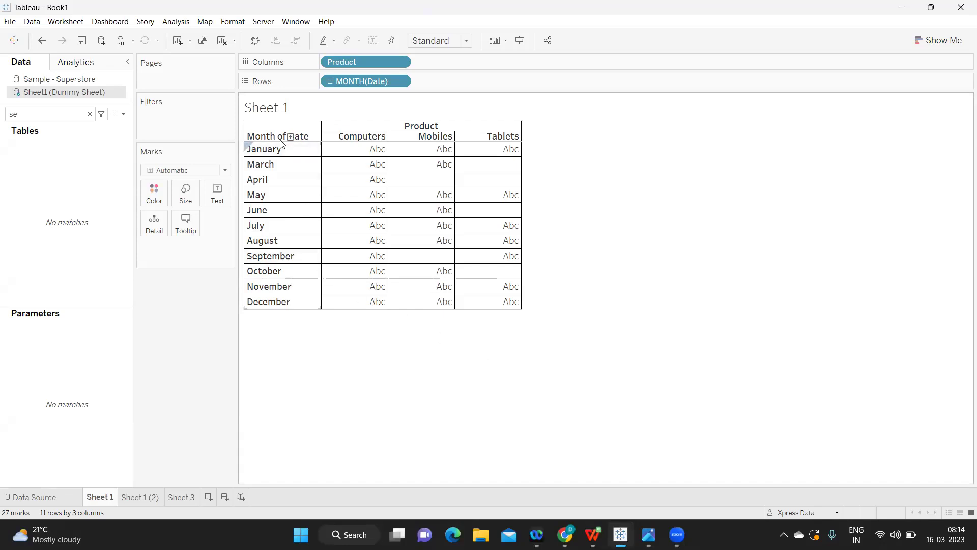
{"action": "left_click_drag", "start_coordinate": [265, 130], "coordinate": [274, 306]}
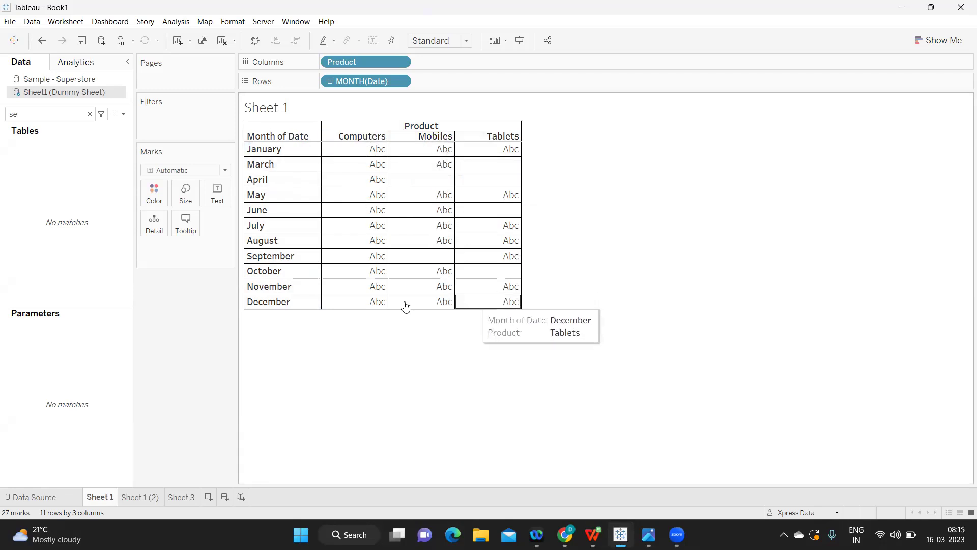
{"action": "left_click", "coordinate": [90, 113]}
{"action": "left_click", "coordinate": [37, 190]}
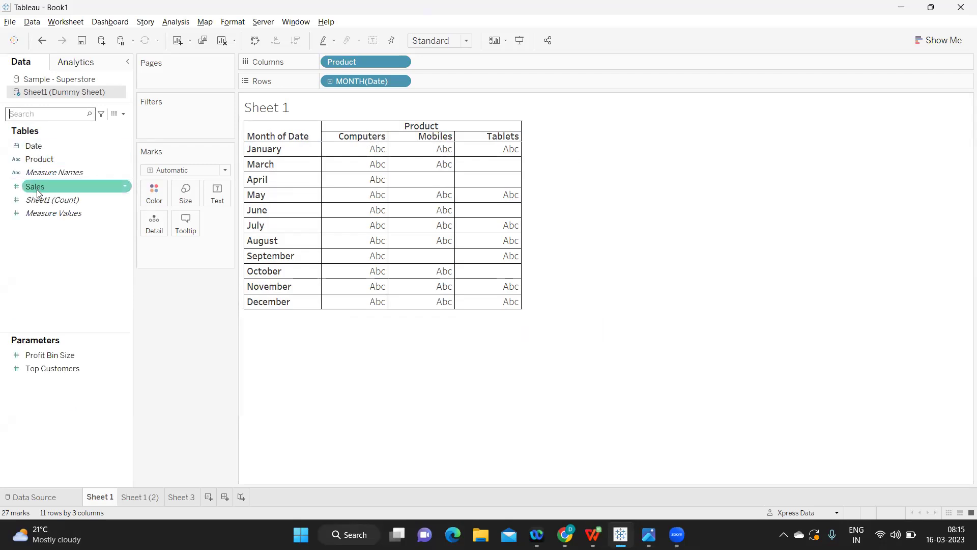
{"action": "left_click_drag", "start_coordinate": [36, 189], "coordinate": [218, 193]}
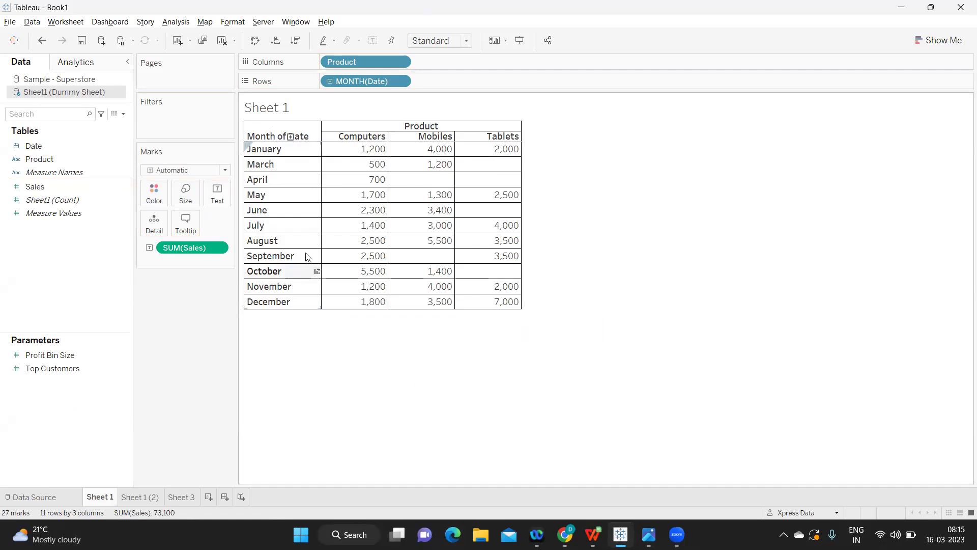
{"action": "mouse_move", "coordinate": [356, 170]}
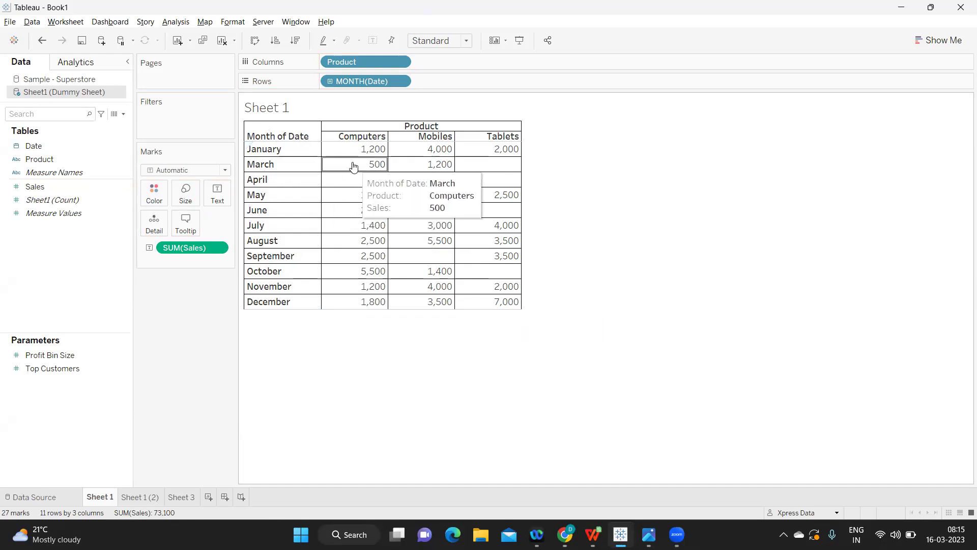
{"action": "mouse_move", "coordinate": [427, 170]}
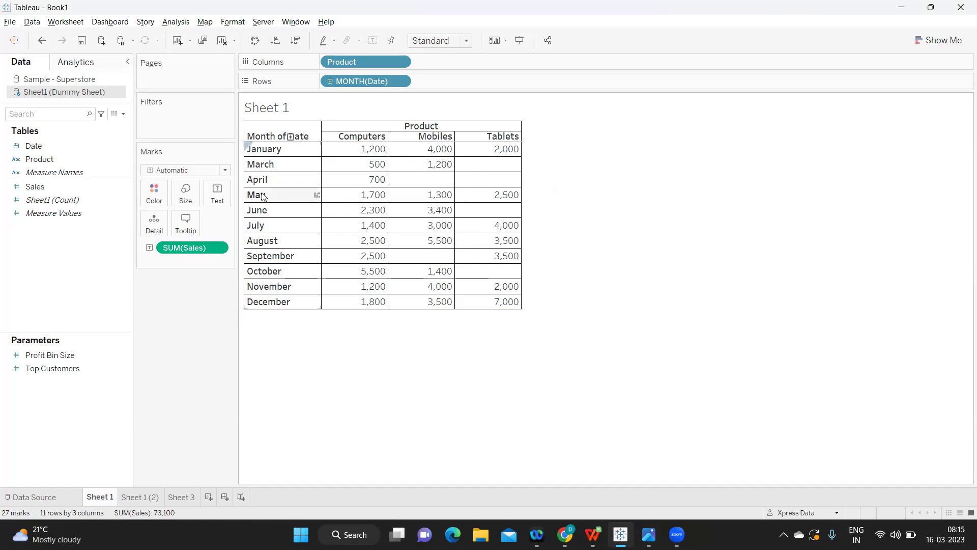
{"action": "mouse_move", "coordinate": [354, 194]}
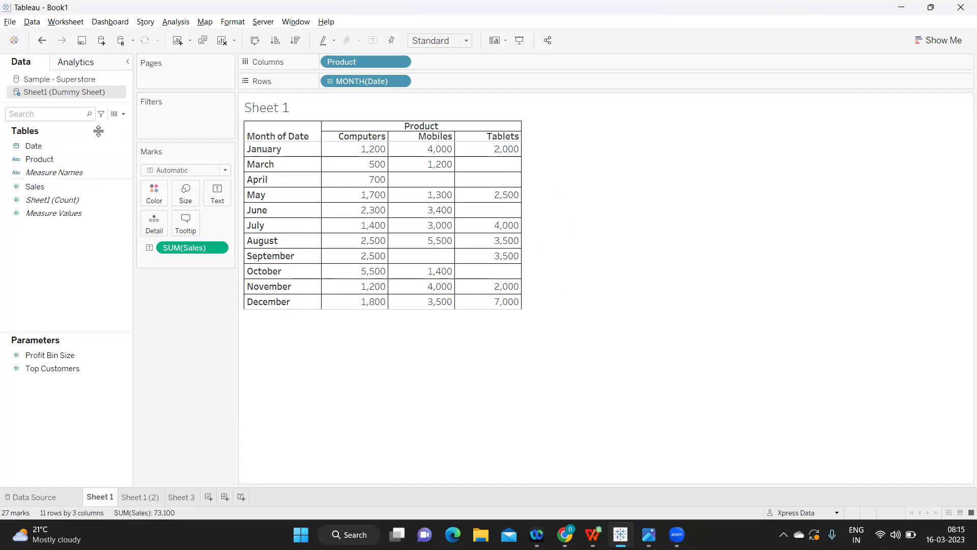
Step: Create a calculated field named zn with the formula ZN(SUM([Sales])) and apply it
{"action": "left_click", "coordinate": [123, 114]}
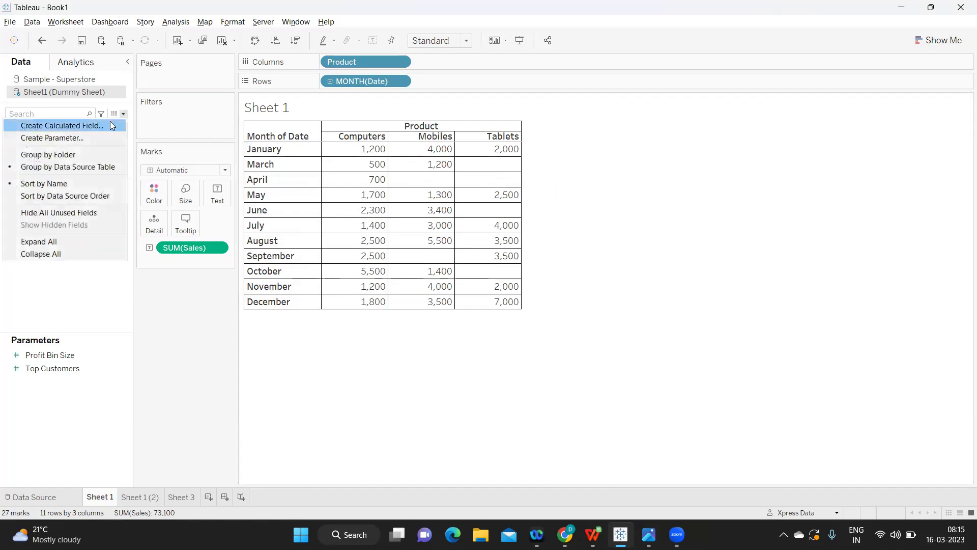
{"action": "left_click", "coordinate": [110, 122]}
{"action": "left_click_drag", "start_coordinate": [553, 149], "coordinate": [575, 200]}
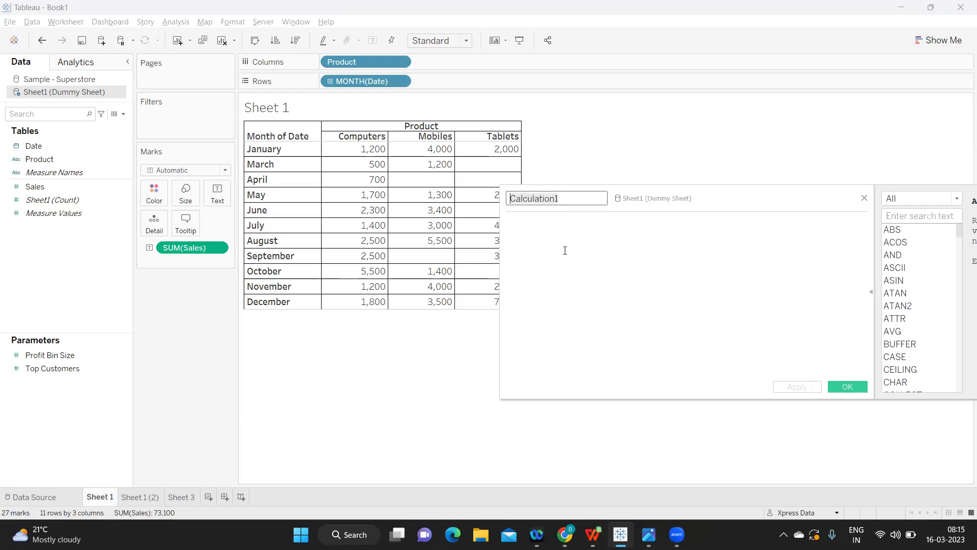
{"action": "type", "text": "zn"}
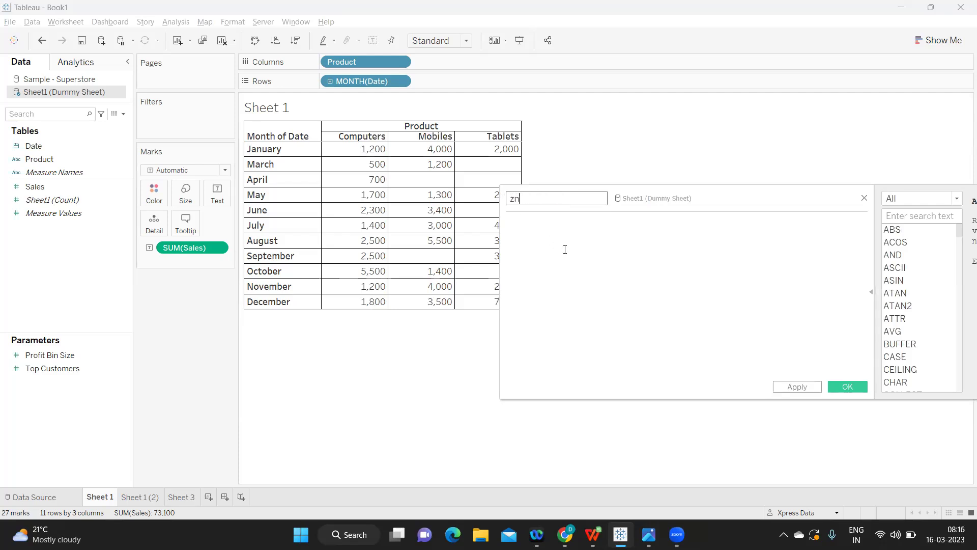
{"action": "left_click", "coordinate": [565, 251]}
{"action": "type", "text": "z"}
{"action": "key", "text": "Return"}
{"action": "type", "text": "sum)"}
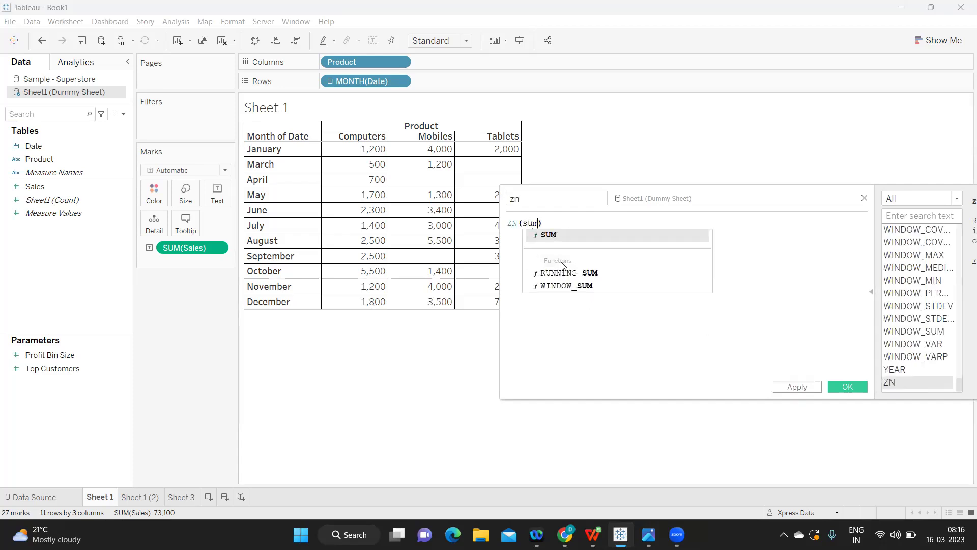
{"action": "key", "text": "Return"}
{"action": "type", "text": "sa"}
{"action": "key", "text": "Return"}
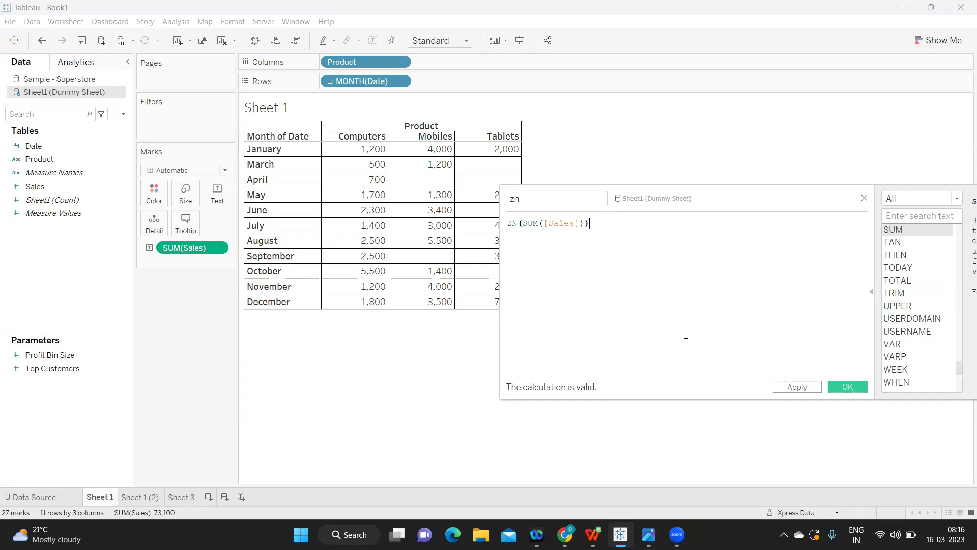
{"action": "left_click", "coordinate": [797, 386]}
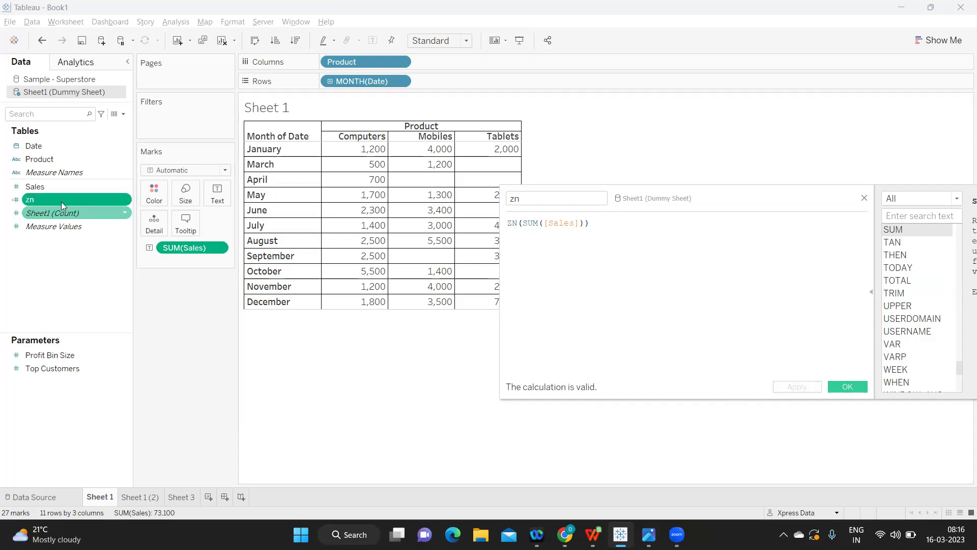
Step: Show zn on the Text mark in place of Sales and close the editor with OK
{"action": "left_click_drag", "start_coordinate": [53, 196], "coordinate": [219, 197]}
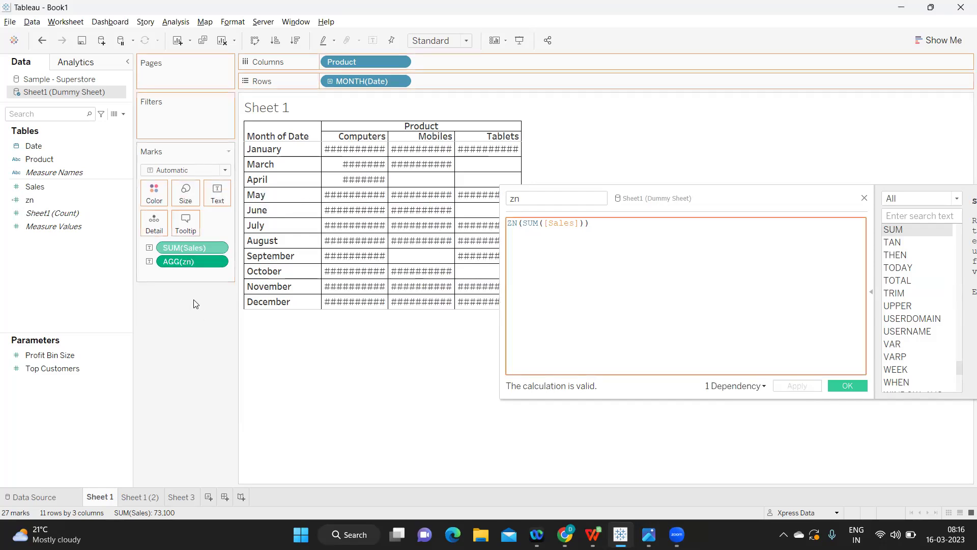
{"action": "left_click_drag", "start_coordinate": [676, 198], "coordinate": [725, 156]}
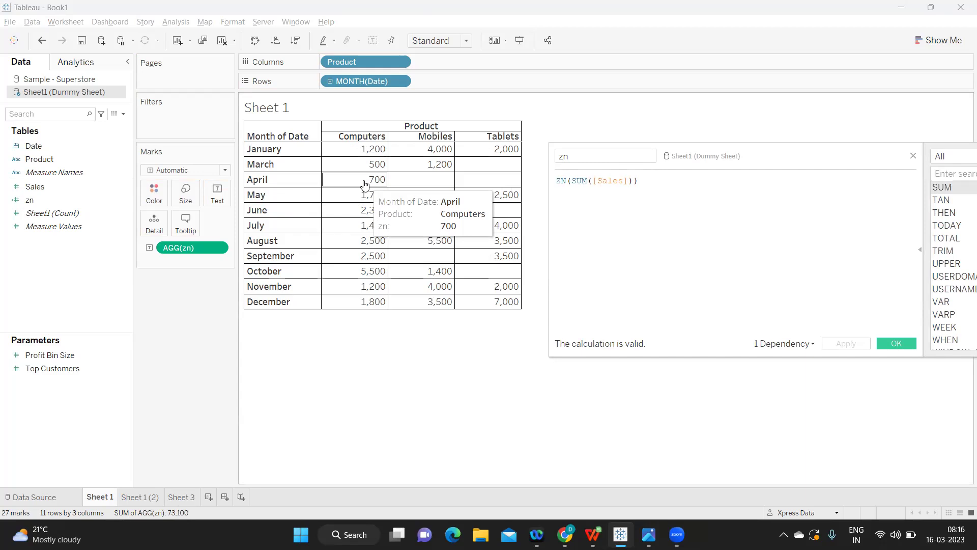
{"action": "left_click_drag", "start_coordinate": [649, 179], "coordinate": [556, 181]}
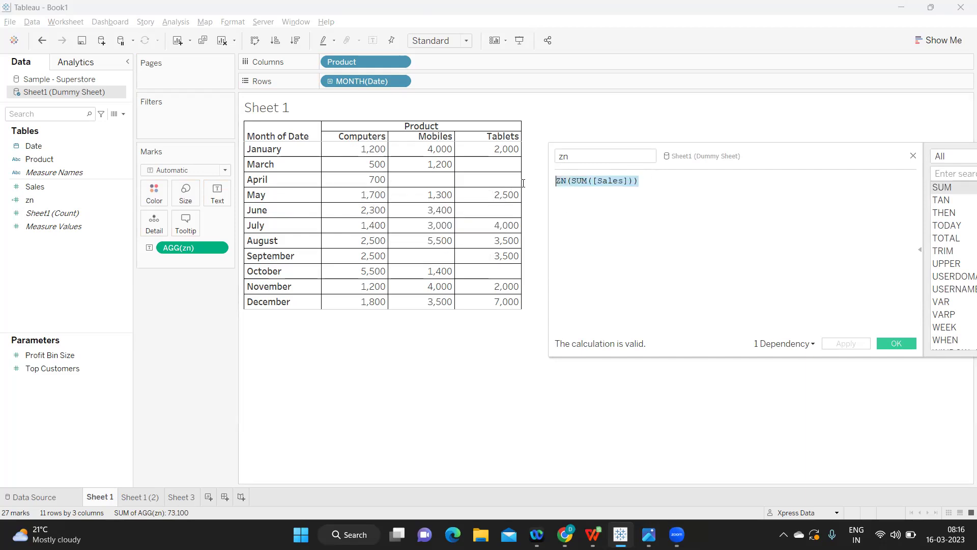
{"action": "left_click", "coordinate": [664, 247]}
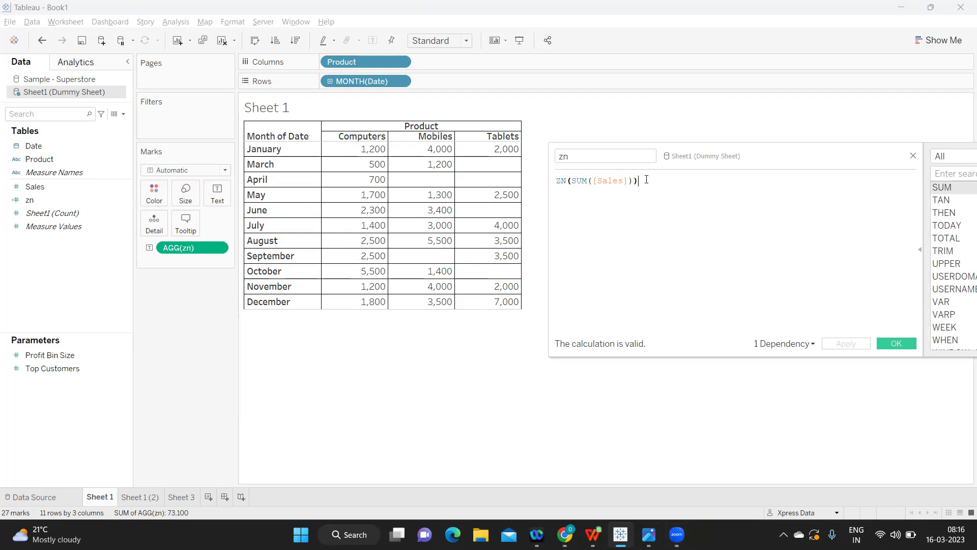
{"action": "key", "text": "ctrl+a"}
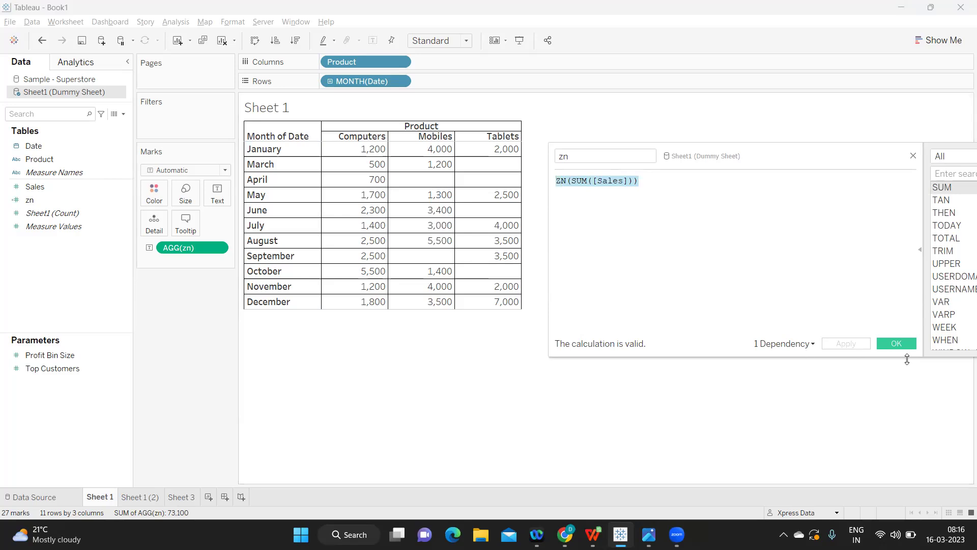
{"action": "left_click", "coordinate": [899, 344]}
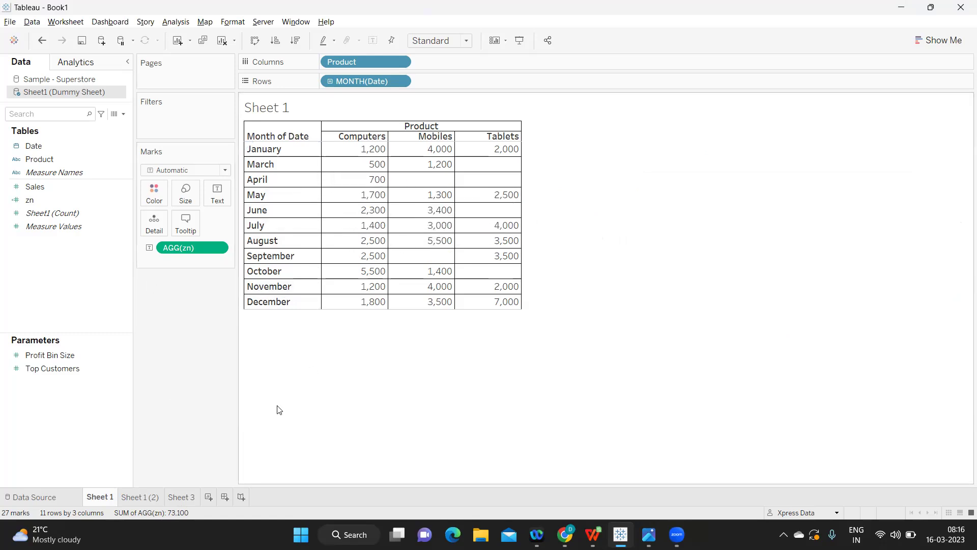
Step: Go to Sheet 3 and start a new calculated field
{"action": "left_click", "coordinate": [181, 498]}
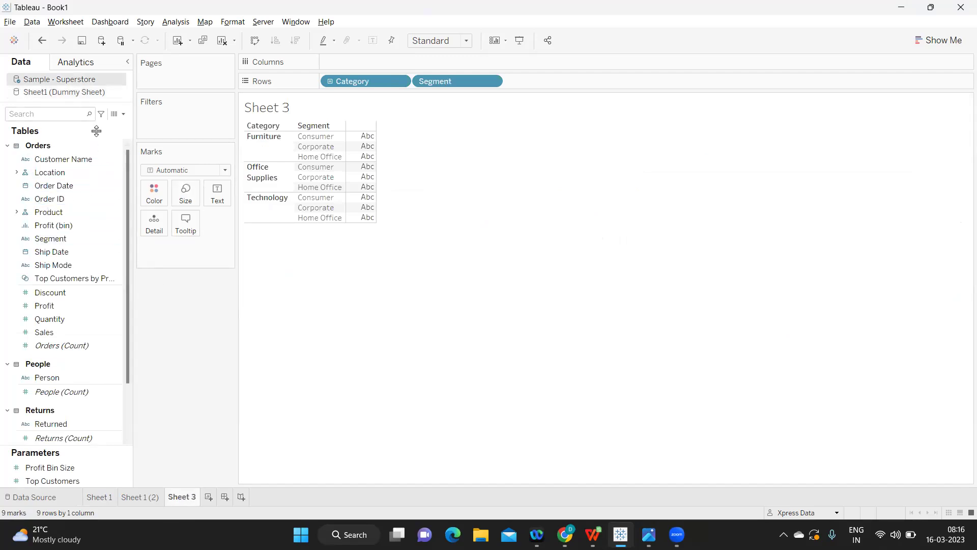
{"action": "left_click", "coordinate": [124, 114]}
{"action": "left_click", "coordinate": [92, 124]}
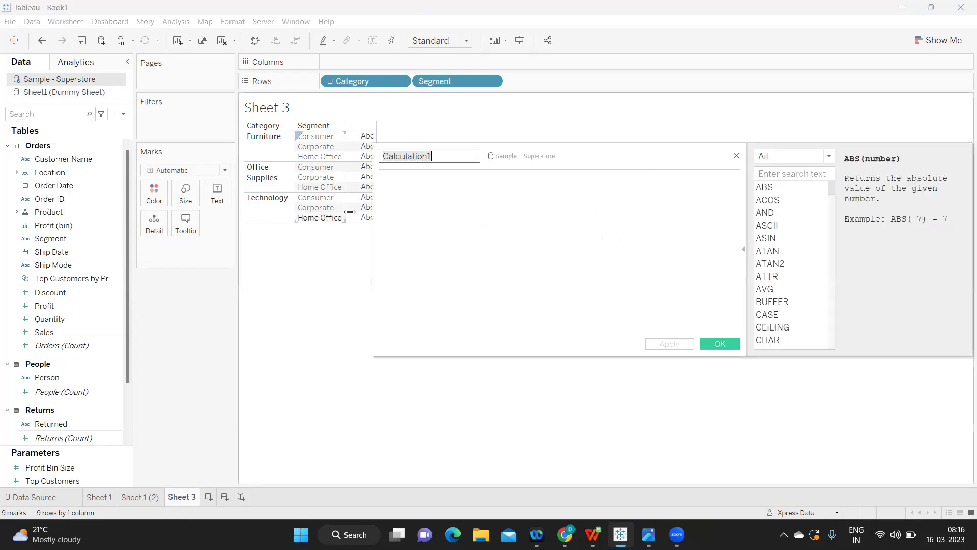
{"action": "left_click_drag", "start_coordinate": [562, 148], "coordinate": [677, 168]}
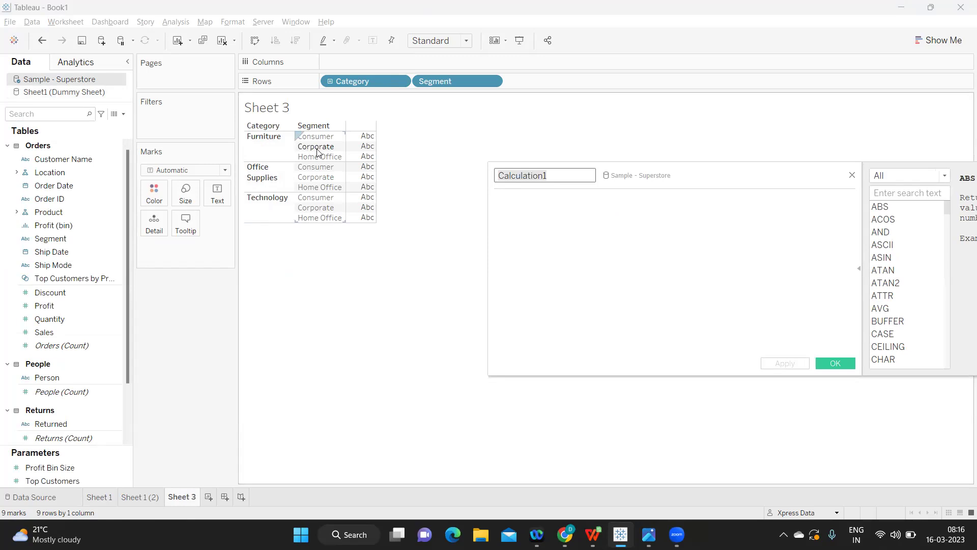
Step: Begin an IF formula, trying a Category comparison and then erasing it
{"action": "left_click", "coordinate": [578, 243]}
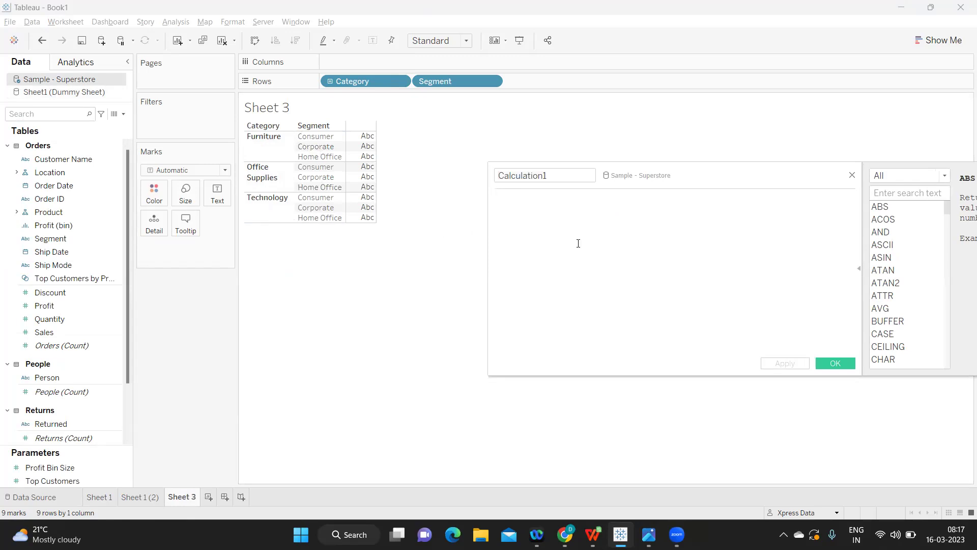
{"action": "type", "text": "IF"}
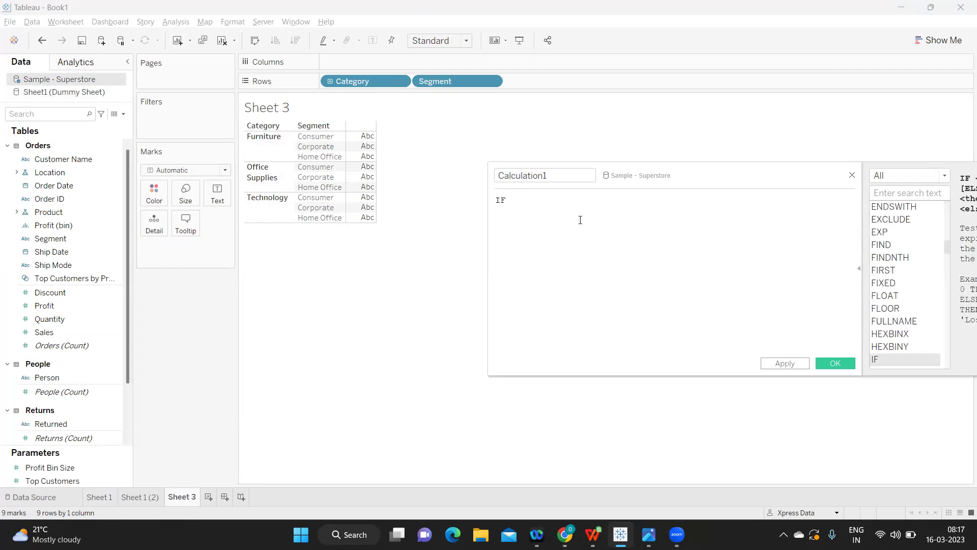
{"action": "type", "text": " ca"}
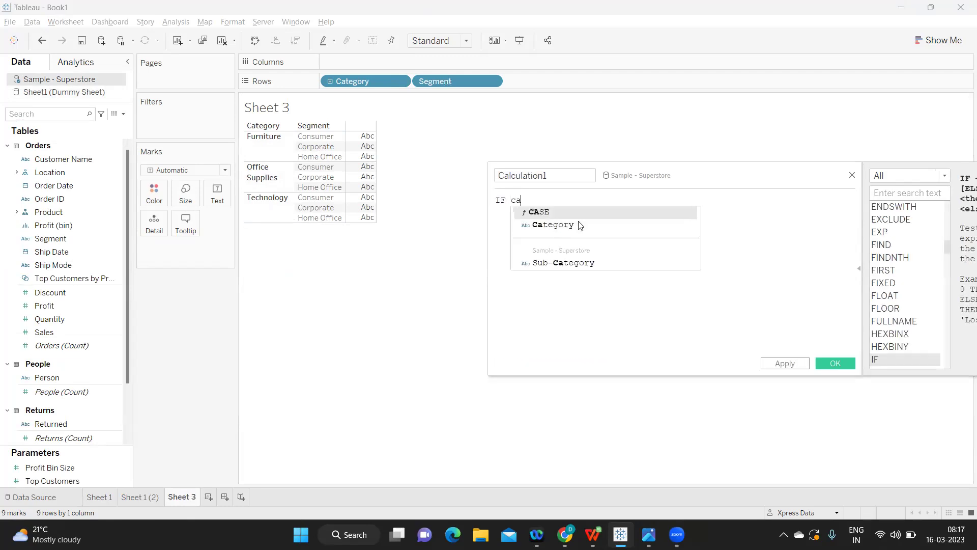
{"action": "left_click", "coordinate": [579, 222]}
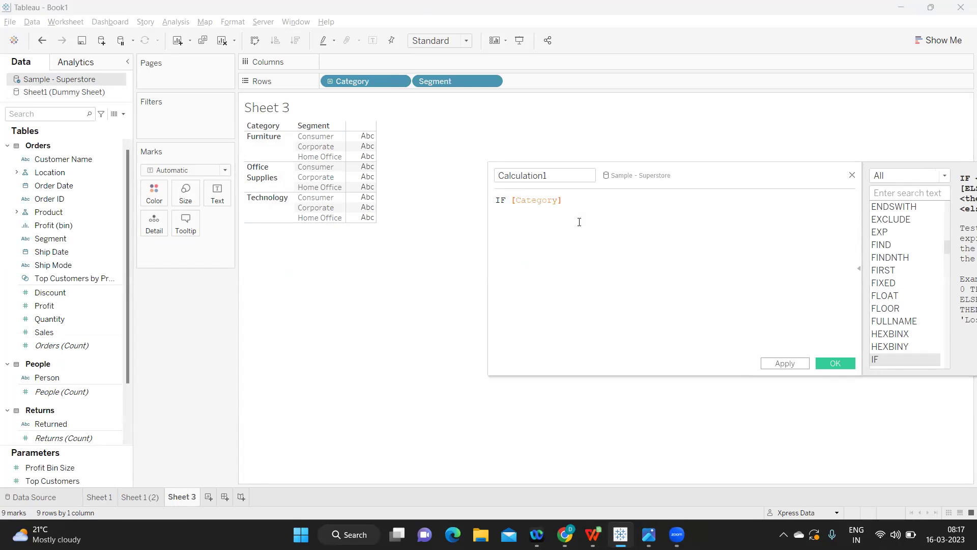
{"action": "type", "text": "="}
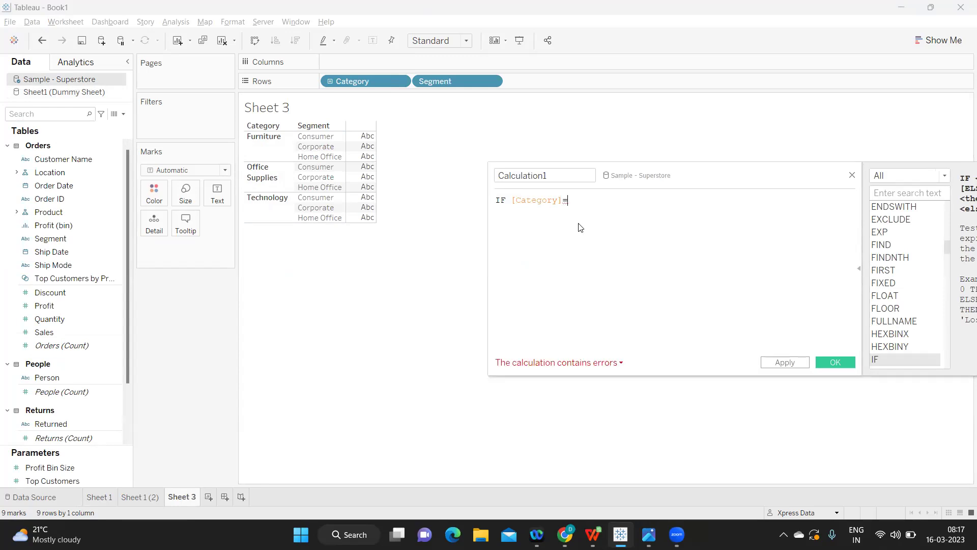
{"action": "type", "text": "Of"}
{"action": "key", "text": "BackSpace"}
{"action": "key", "text": "BackSpace"}
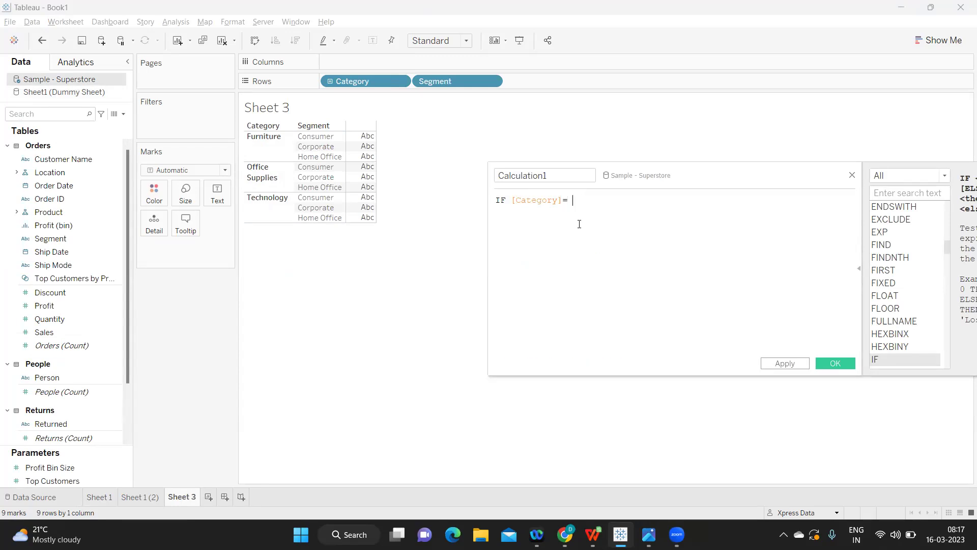
{"action": "type", "text": "'"}
{"action": "key", "text": "BackSpace"}
{"action": "key", "text": "BackSpace"}
{"action": "key", "text": "BackSpace"}
{"action": "key", "text": "BackSpace"}
{"action": "key", "text": "BackSpace"}
{"action": "key", "text": "BackSpace"}
{"action": "key", "text": "BackSpace"}
{"action": "key", "text": "BackSpace"}
{"action": "key", "text": "BackSpace"}
{"action": "key", "text": "BackSpace"}
{"action": "key", "text": "BackSpace"}
{"action": "key", "text": "BackSpace"}
Step: Write the condition IF [Segment]='Corporate' THEN [Sales] END
{"action": "type", "text": "Se"}
{"action": "key", "text": "Return"}
{"action": "type", "text": "='Corpo"}
{"action": "type", "text": "te' th"}
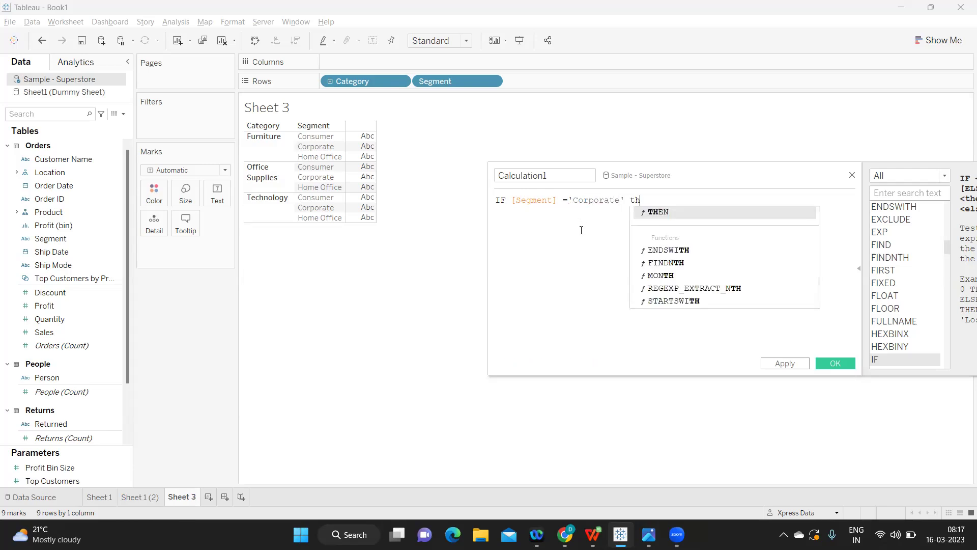
{"action": "key", "text": "Return"}
{"action": "type", "text": "sa"}
{"action": "key", "text": "Return"}
{"action": "type", "text": "end"}
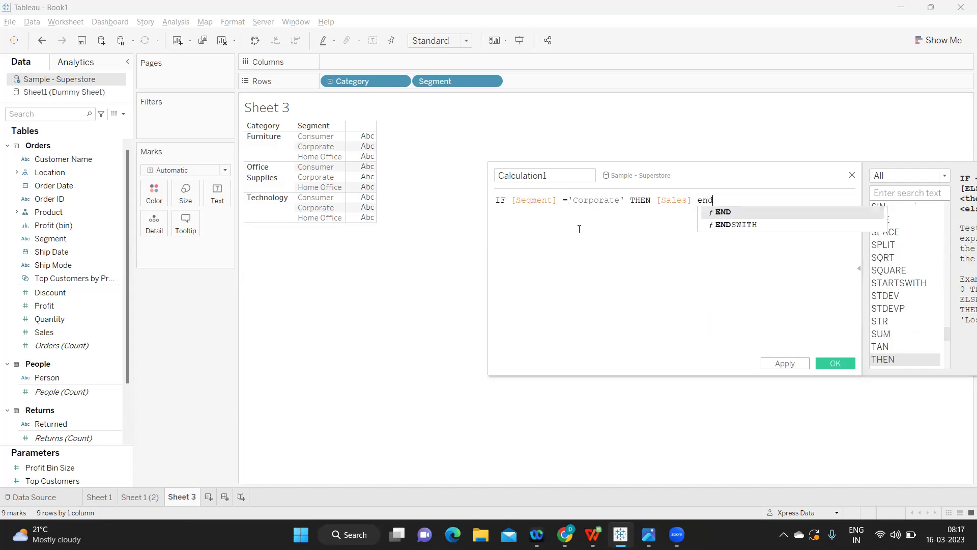
{"action": "key", "text": "Return"}
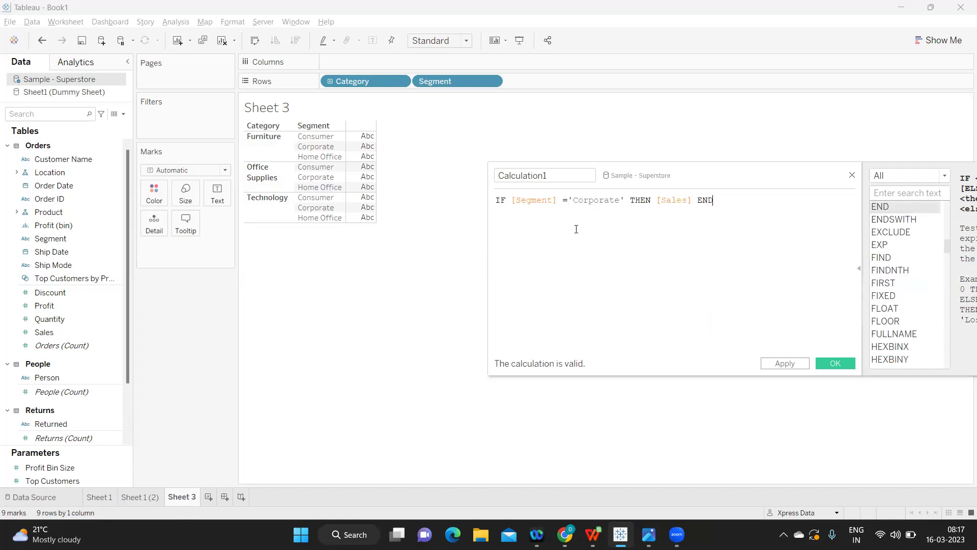
Step: Add SUM( on a new first line above the IF statement
{"action": "left_click", "coordinate": [498, 200]}
{"action": "key", "text": "Return"}
{"action": "key", "text": "Up"}
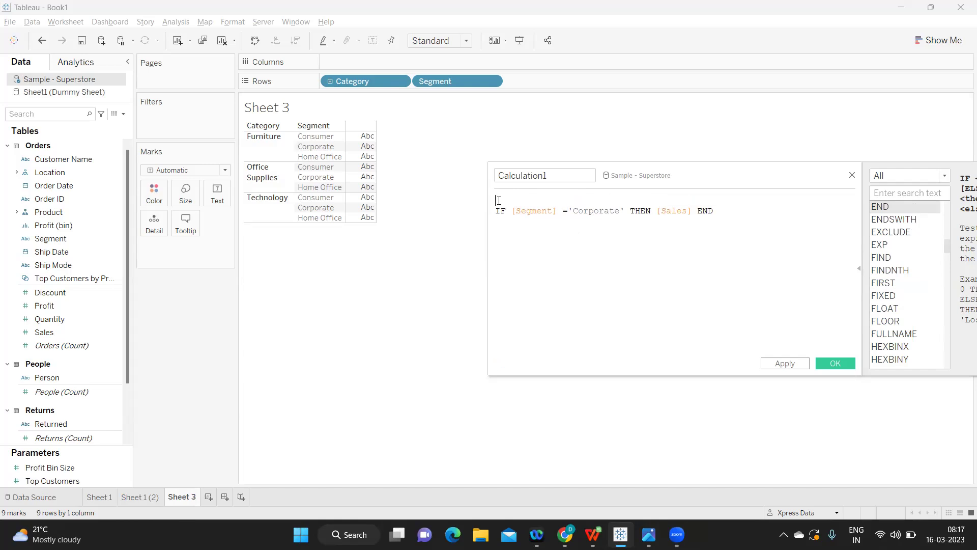
{"action": "type", "text": "su"}
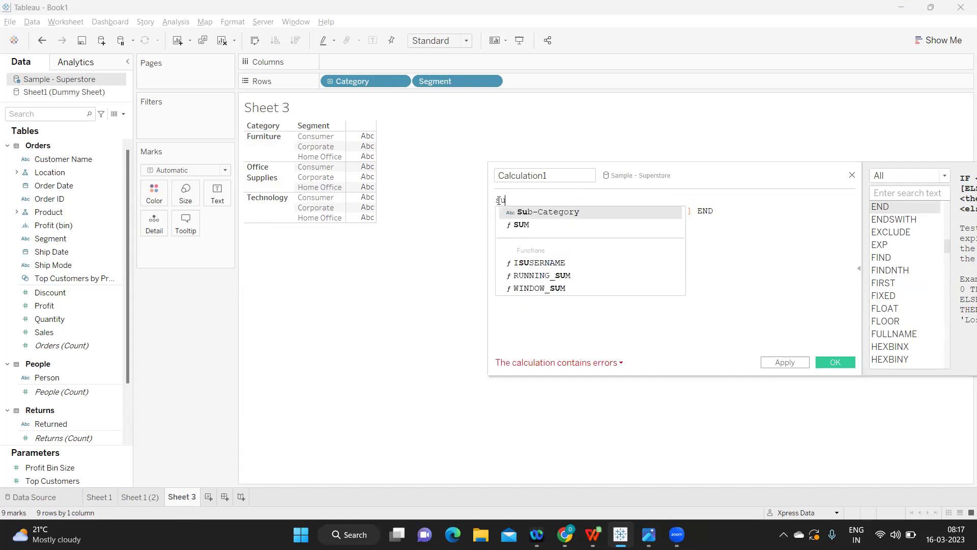
{"action": "key", "text": "BackSpace"}
{"action": "key", "text": "BackSpace"}
{"action": "type", "text": "SUM"}
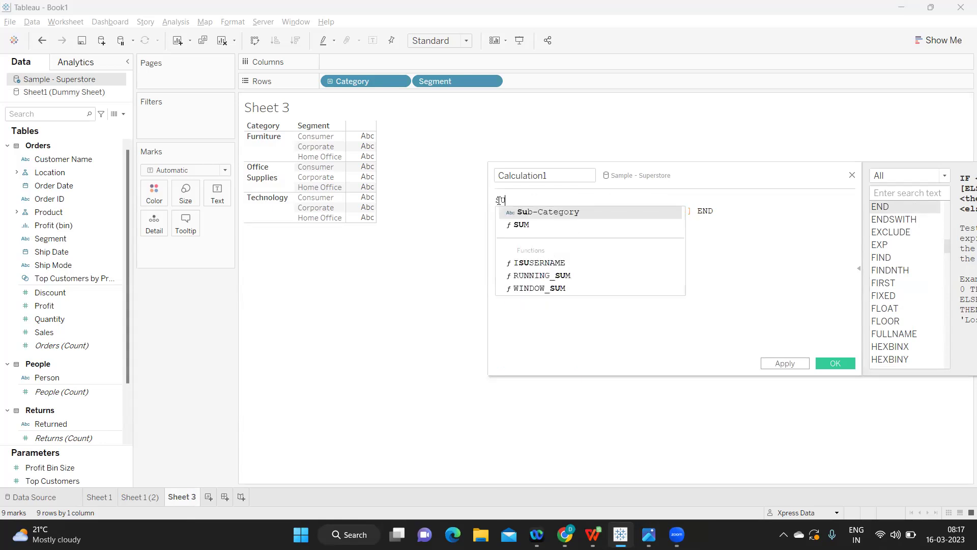
{"action": "type", "text": "("}
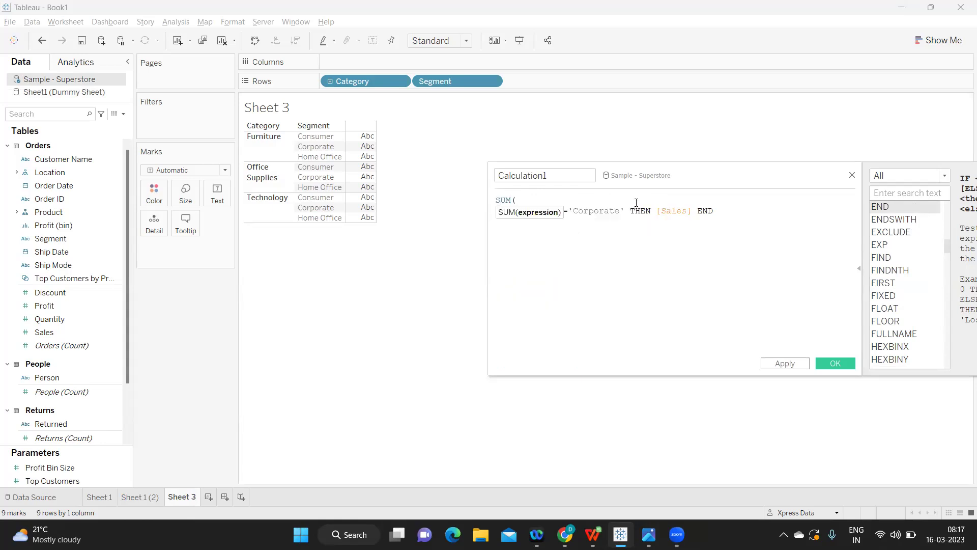
{"action": "left_click", "coordinate": [752, 212]}
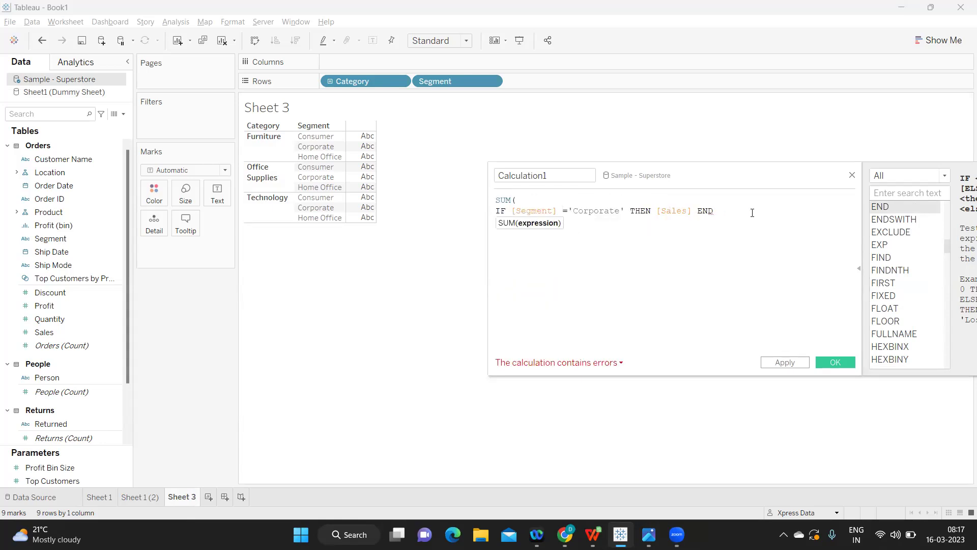
Step: Close the SUM bracket, rename the calculation to NULLS and apply it
{"action": "type", "text": ")"}
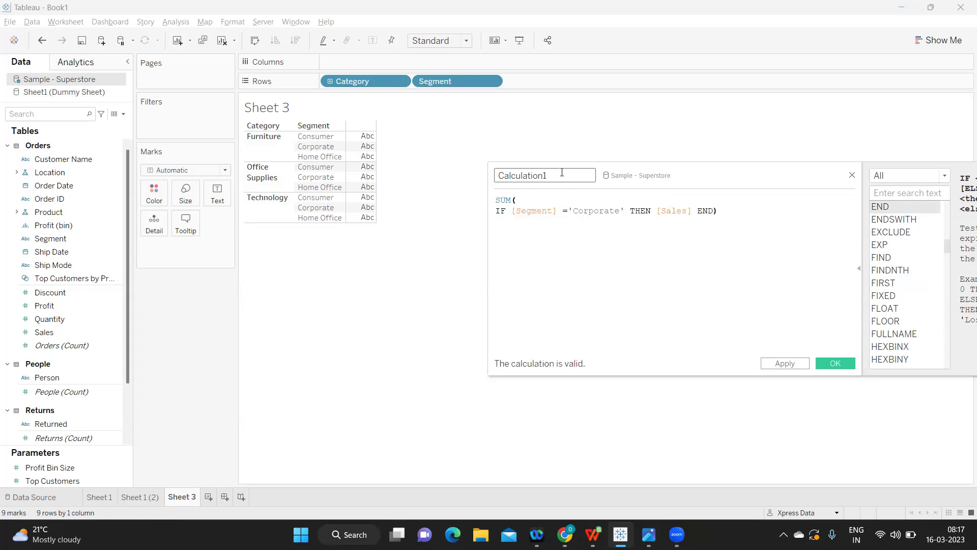
{"action": "left_click_drag", "start_coordinate": [594, 175], "coordinate": [476, 192]}
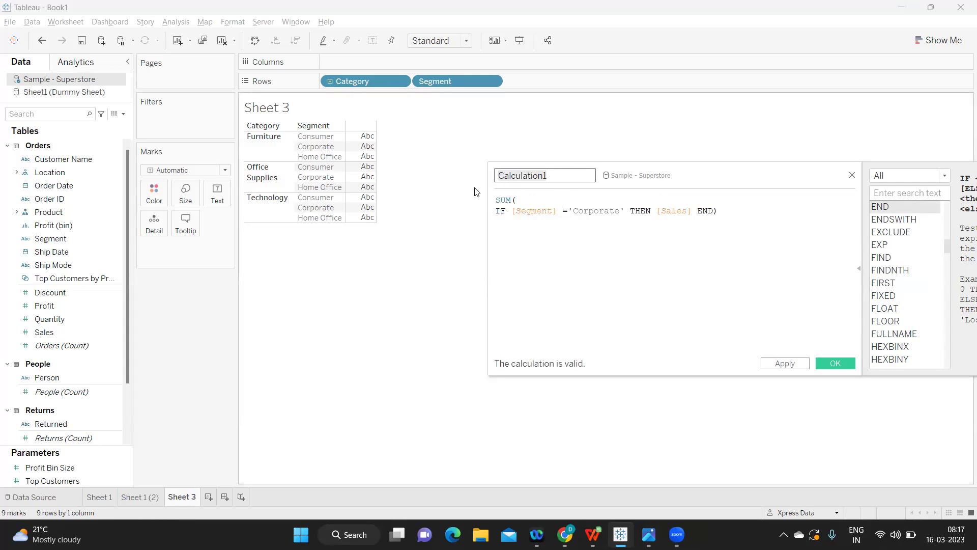
{"action": "type", "text": "NULL S"}
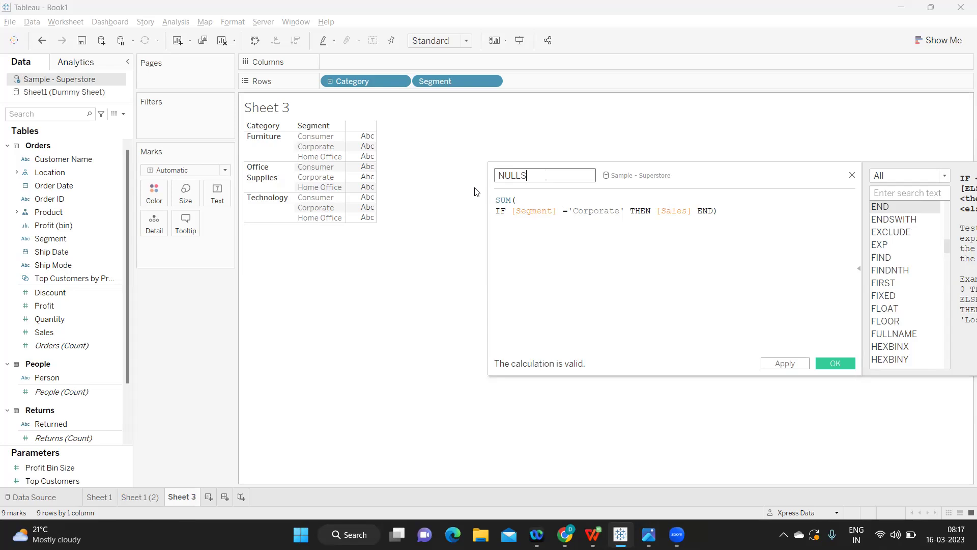
{"action": "left_click", "coordinate": [782, 363]}
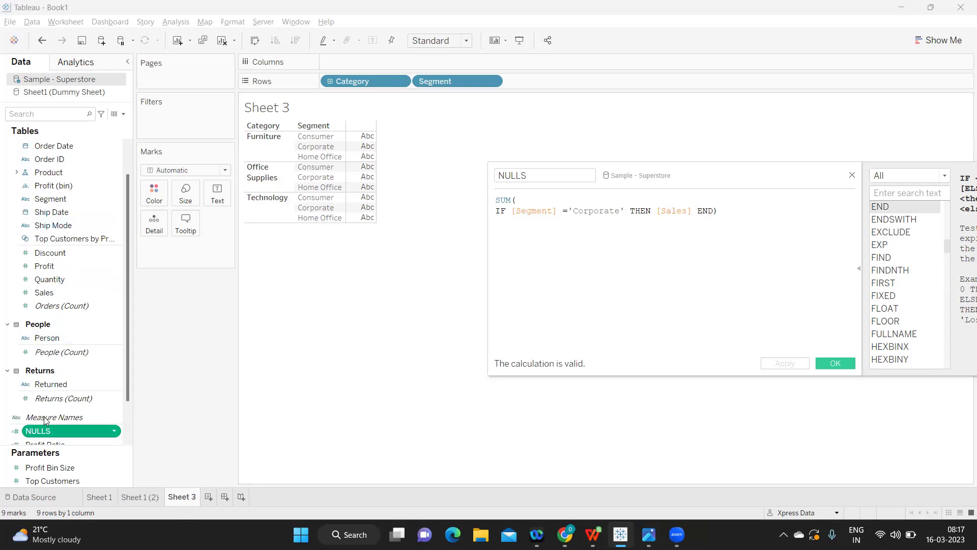
Step: Put NULLS on the Text mark, showing 229,020, 230,676 and 246,450 only on Corporate rows
{"action": "left_click_drag", "start_coordinate": [41, 433], "coordinate": [221, 202]}
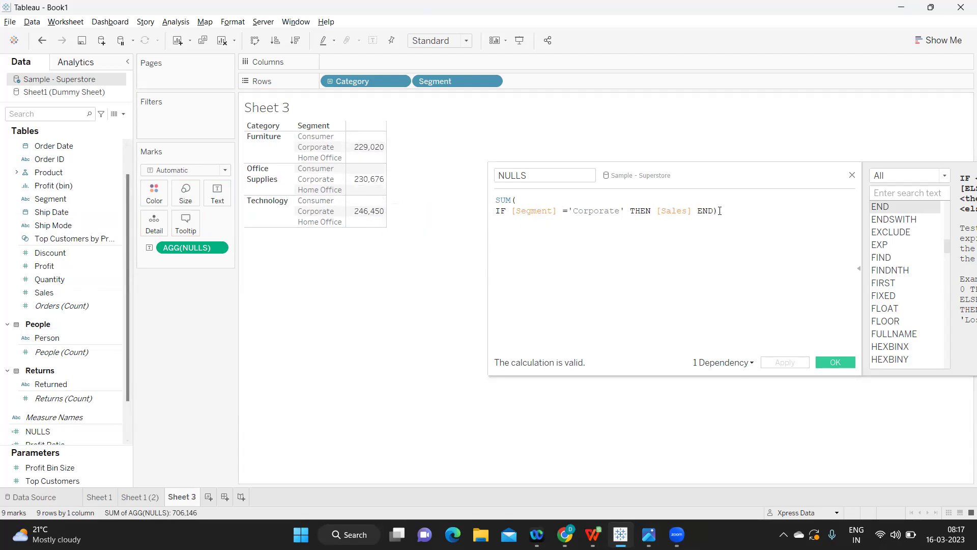
{"action": "left_click_drag", "start_coordinate": [734, 209], "coordinate": [481, 206]}
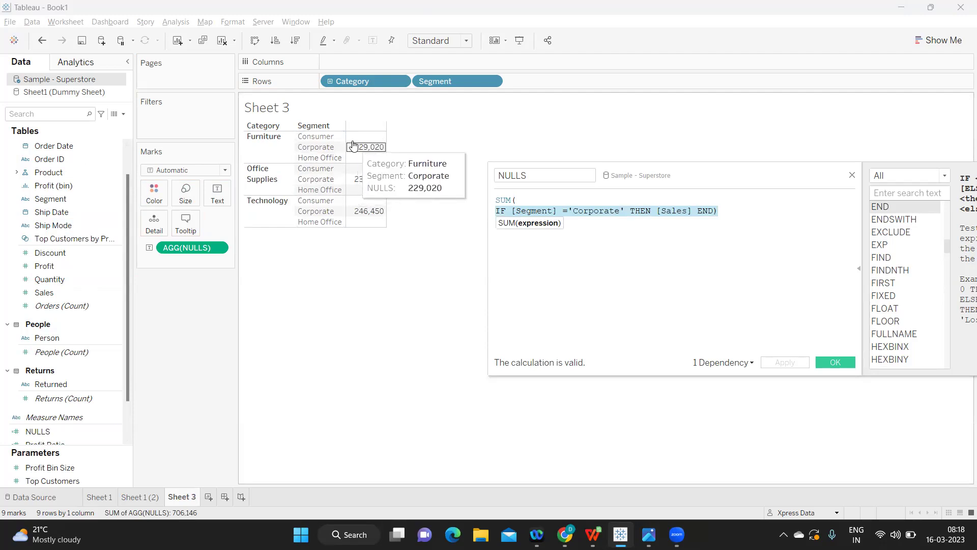
{"action": "mouse_move", "coordinate": [365, 167]}
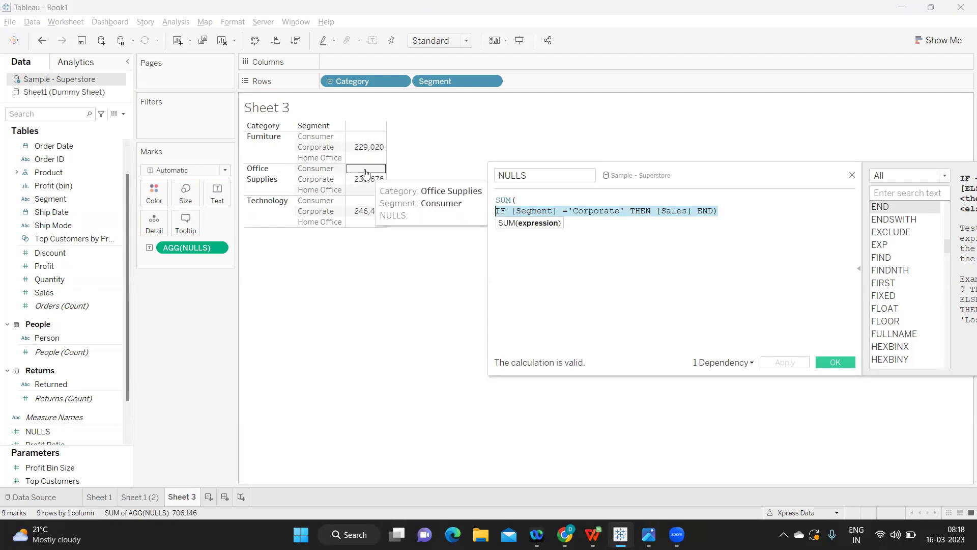
{"action": "mouse_move", "coordinate": [369, 192]}
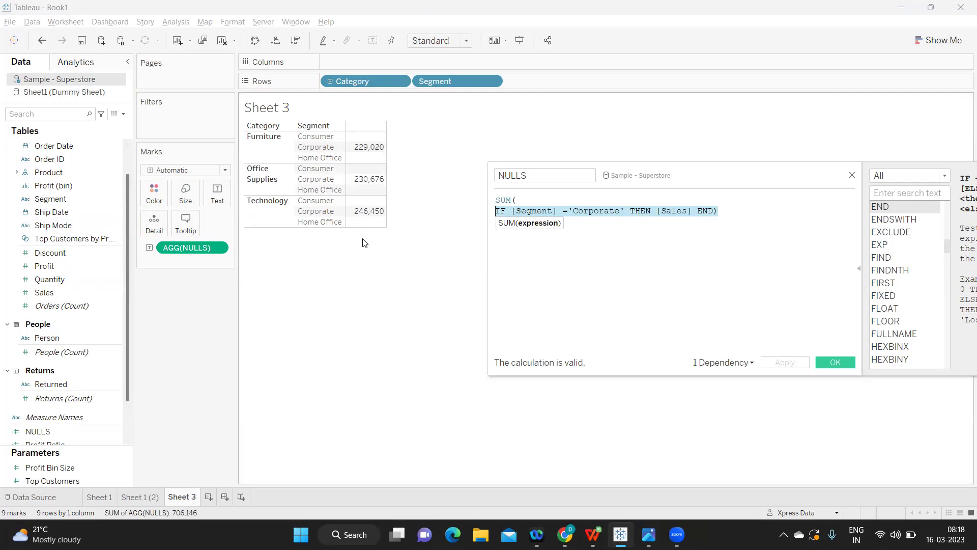
Step: Insert ZN( on a new first line, removing a wrongly inserted zn field reference
{"action": "left_click", "coordinate": [497, 202]}
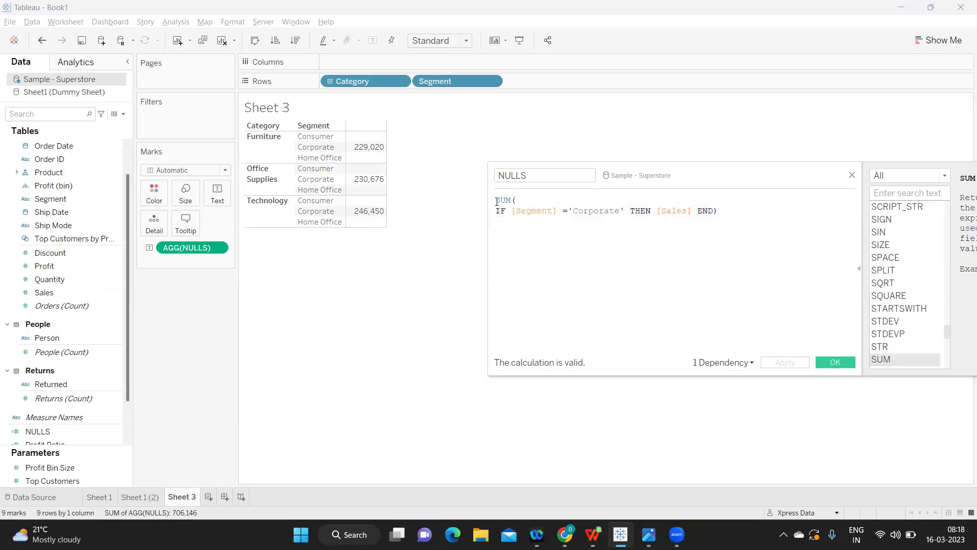
{"action": "key", "text": "Return"}
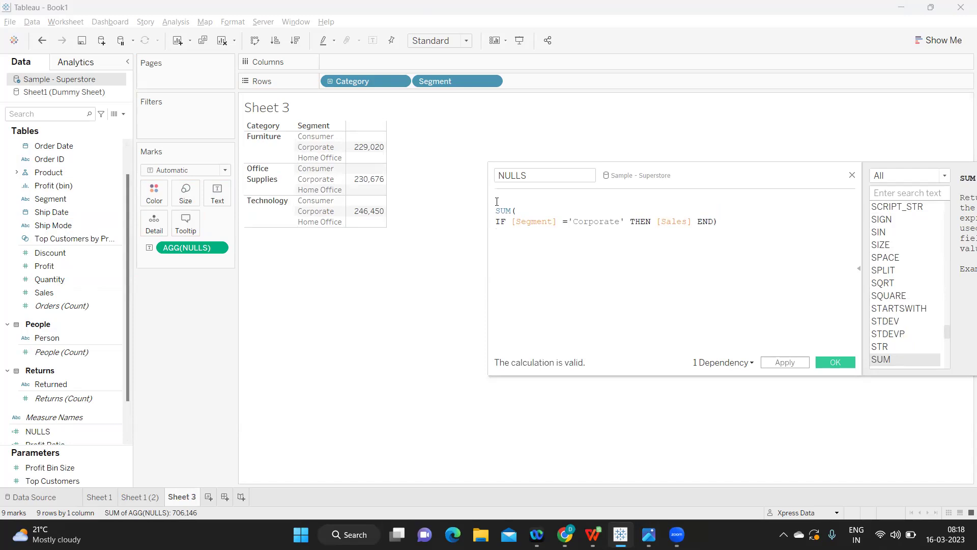
{"action": "type", "text": "ZN"}
{"action": "key", "text": "Return"}
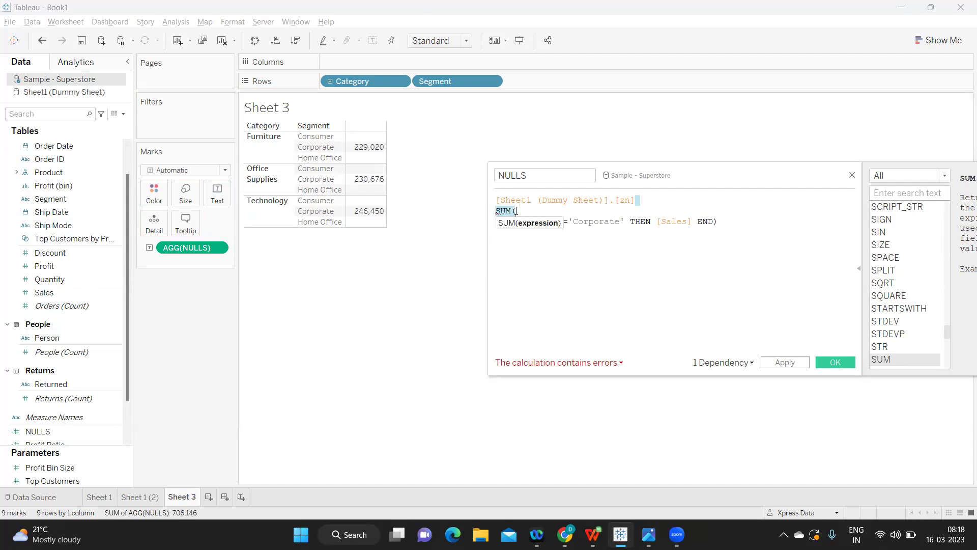
{"action": "left_click_drag", "start_coordinate": [665, 199], "coordinate": [491, 202]}
{"action": "key", "text": "BackSpace"}
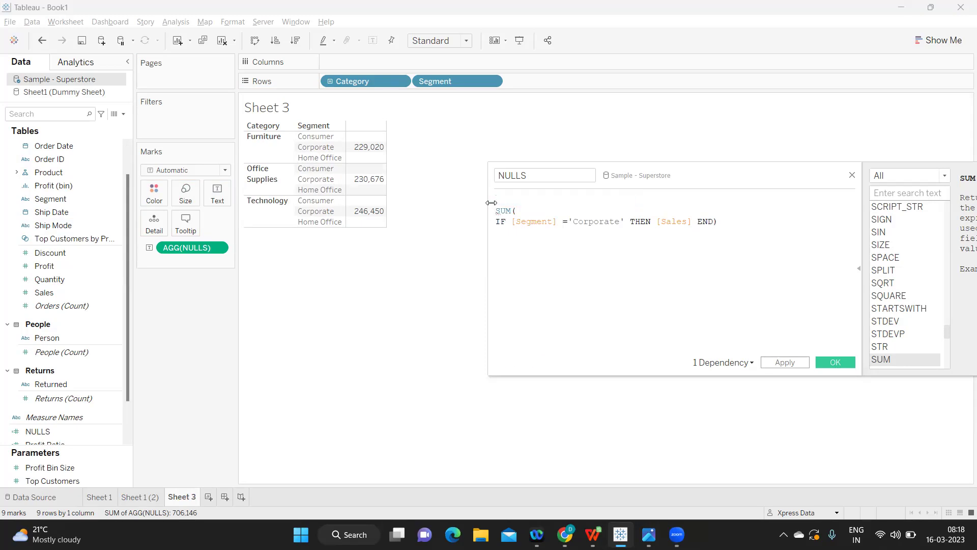
{"action": "type", "text": "ZN ("}
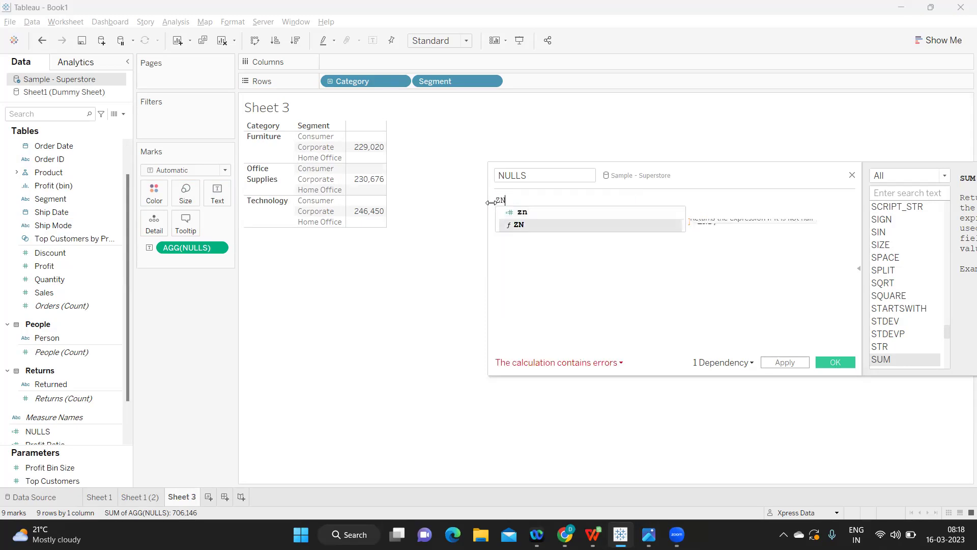
{"action": "key", "text": "Delete"}
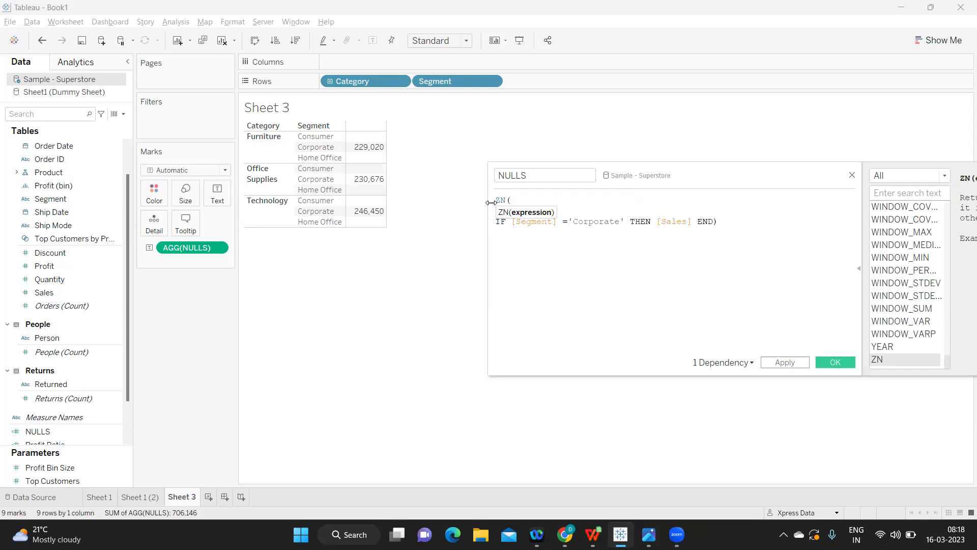
Step: Close the ZN bracket after END) and apply, so non-Corporate cells show 0
{"action": "key", "text": "Down"}
{"action": "type", "text": "SUM ("}
{"action": "left_click", "coordinate": [748, 223]}
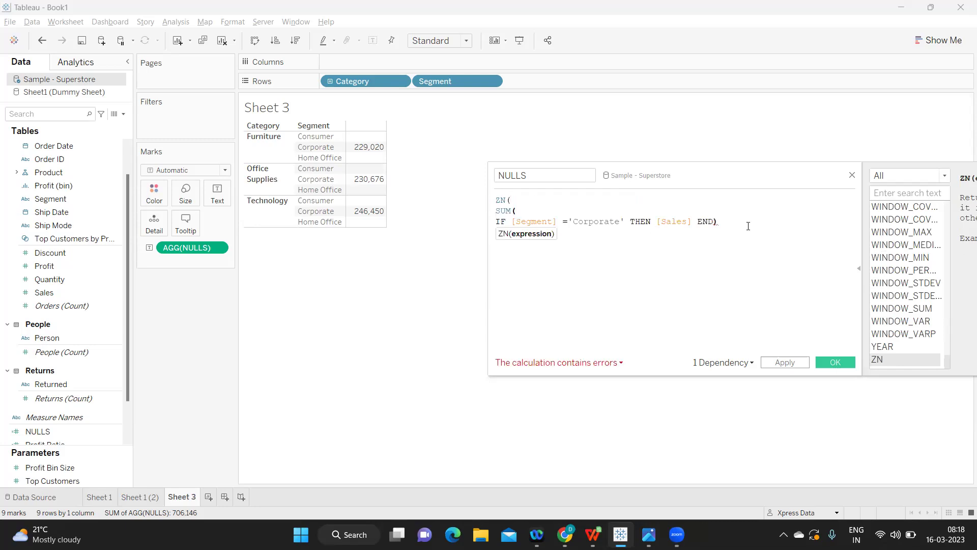
{"action": "type", "text": ")"}
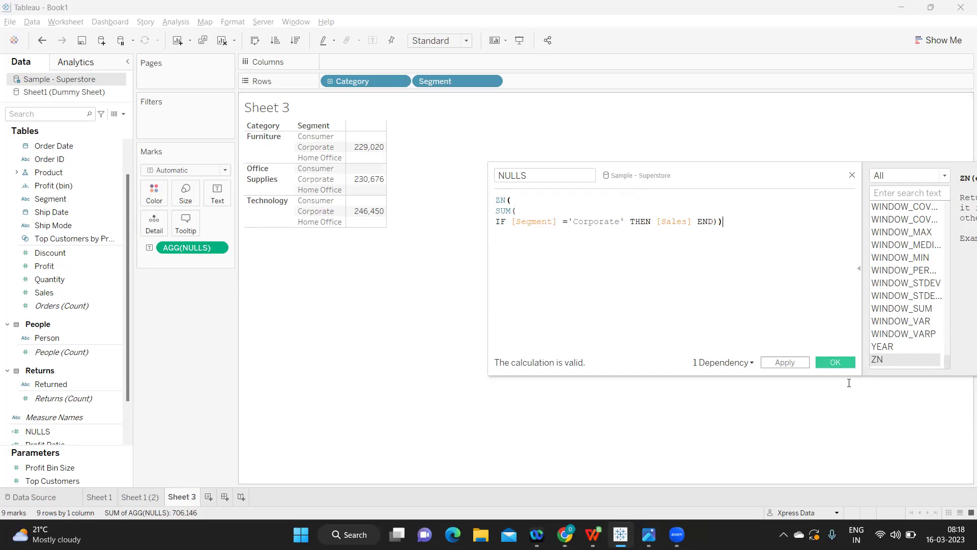
{"action": "left_click", "coordinate": [795, 359]}
{"action": "mouse_move", "coordinate": [367, 144]}
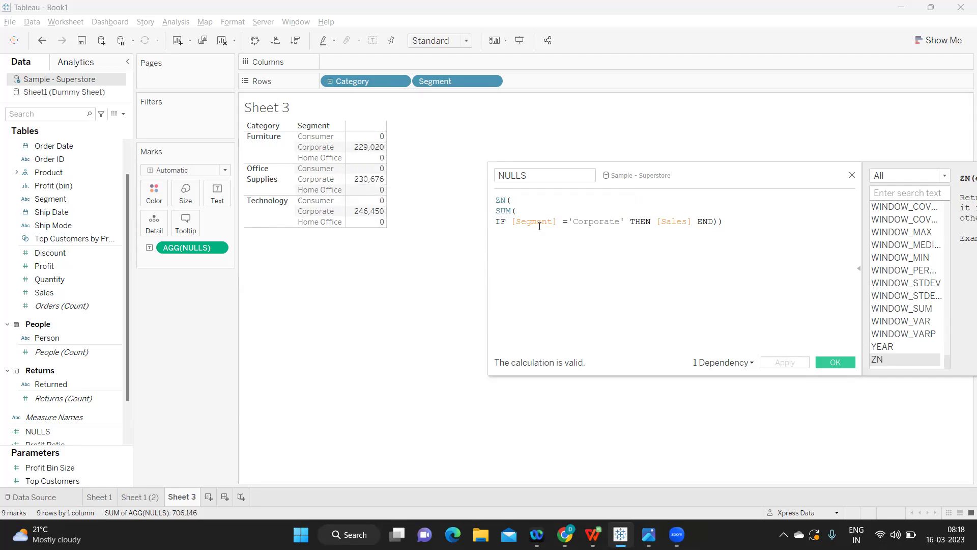
Step: Replace ZN with IFNULL, append ,0) at the end, and check the resulting error
{"action": "double_click", "coordinate": [502, 202]}
{"action": "type", "text": "IF("}
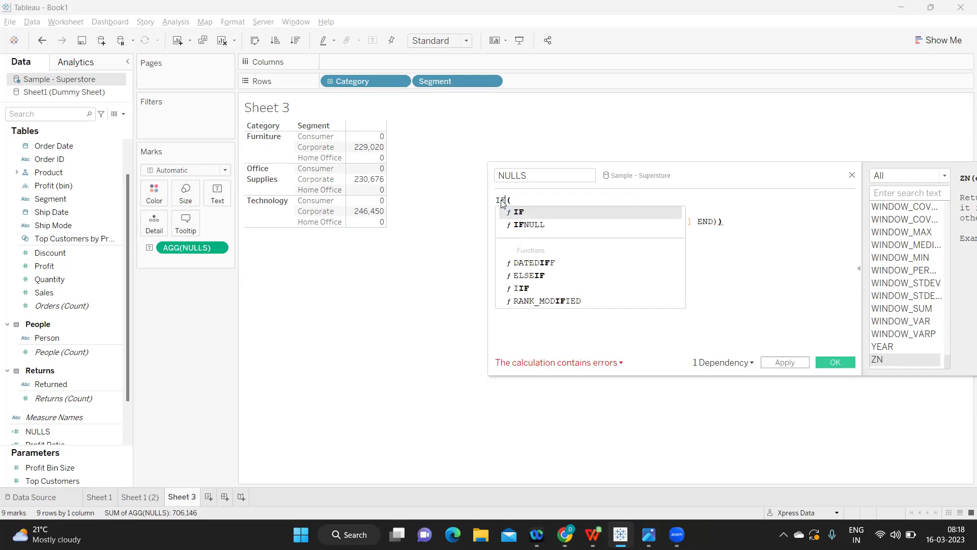
{"action": "left_click", "coordinate": [521, 226]}
{"action": "key", "text": "Return"}
{"action": "type", "text": "SUM("}
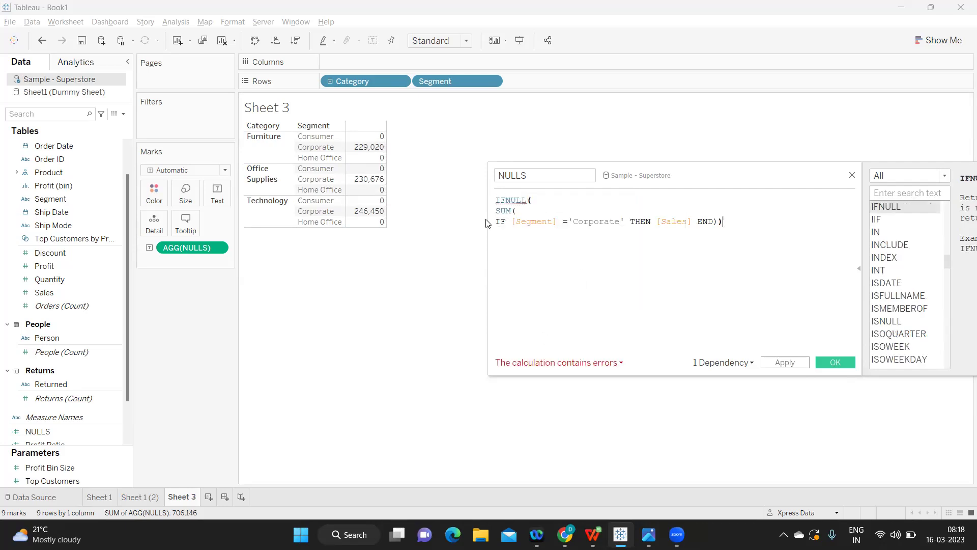
{"action": "left_click_drag", "start_coordinate": [481, 211], "coordinate": [724, 221]}
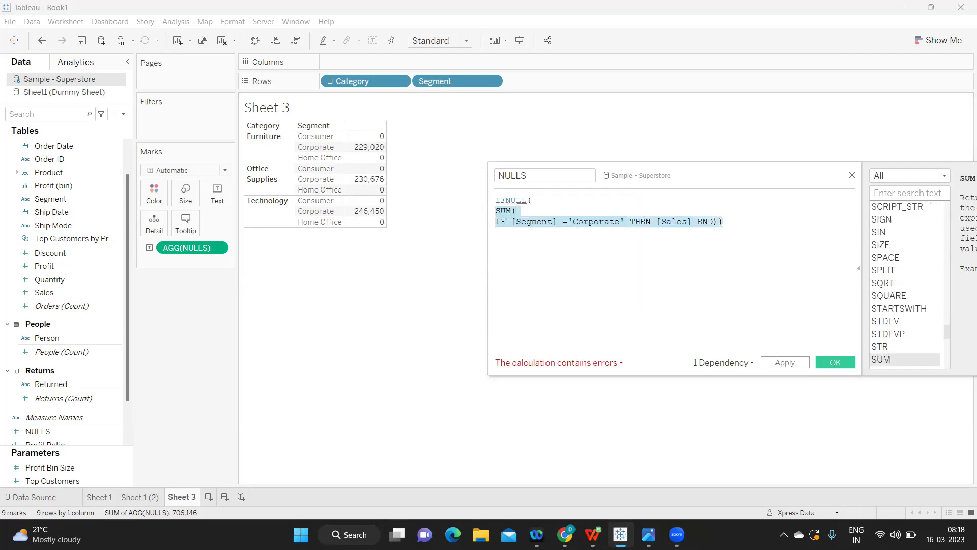
{"action": "left_click", "coordinate": [733, 241]}
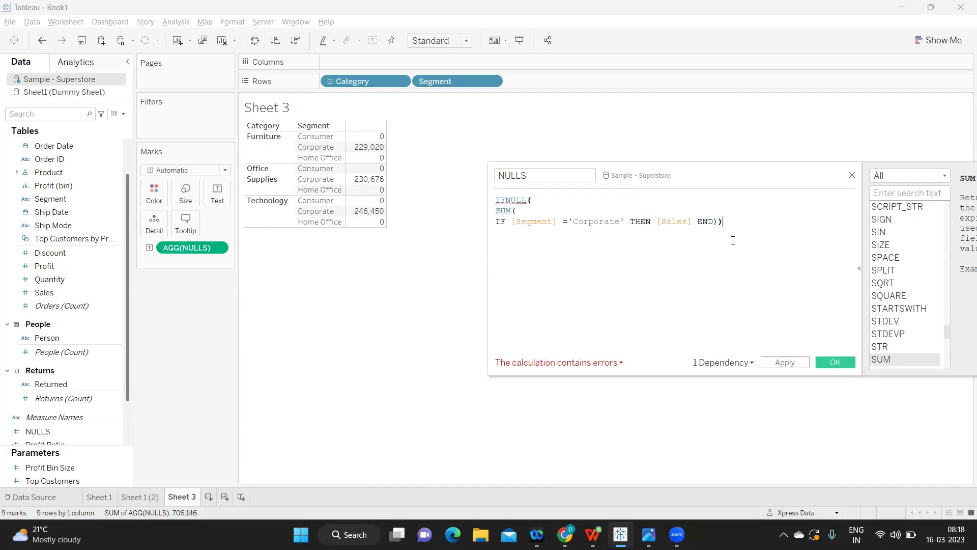
{"action": "type", "text": ",0)"}
{"action": "left_click", "coordinate": [553, 363]}
{"action": "left_click", "coordinate": [661, 254]}
Step: Remove the faulty IFNULL wrapping and retype IFNULL( with the SUM expression and ,0) fallback
{"action": "left_click_drag", "start_coordinate": [739, 222], "coordinate": [723, 222]}
{"action": "left_click", "coordinate": [720, 222]}
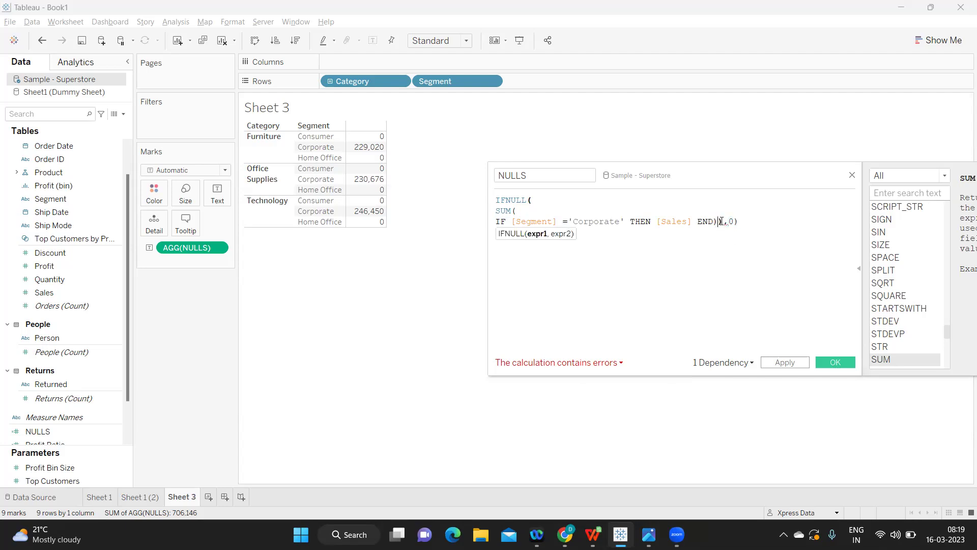
{"action": "left_click_drag", "start_coordinate": [743, 222], "coordinate": [724, 226]}
{"action": "key", "text": "BackSpace"}
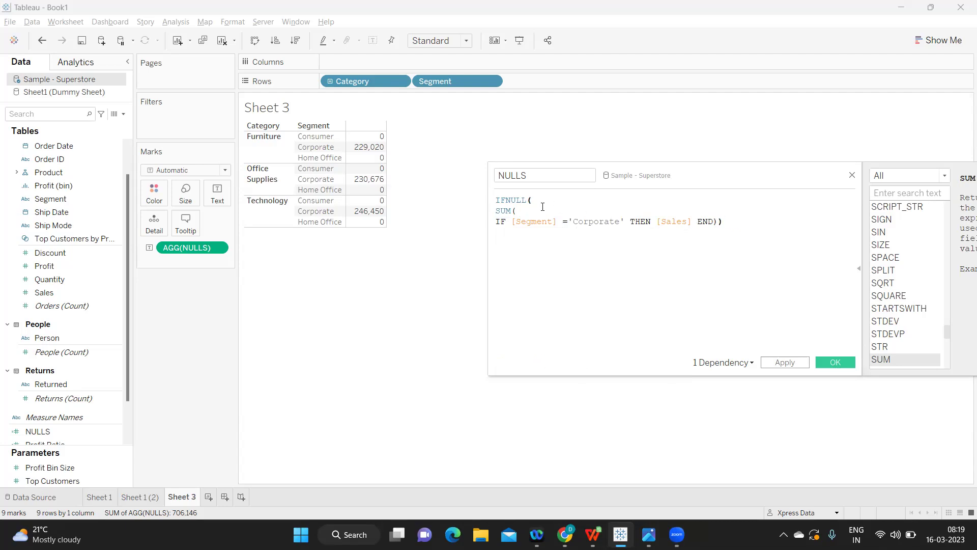
{"action": "left_click_drag", "start_coordinate": [543, 207], "coordinate": [495, 204]}
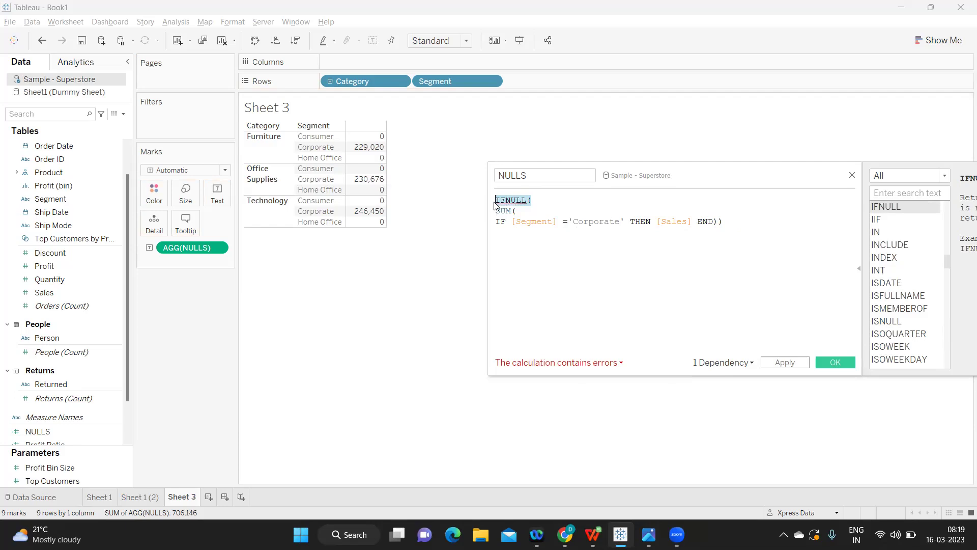
{"action": "key", "text": "BackSpace"}
{"action": "key", "text": "BackSpace"}
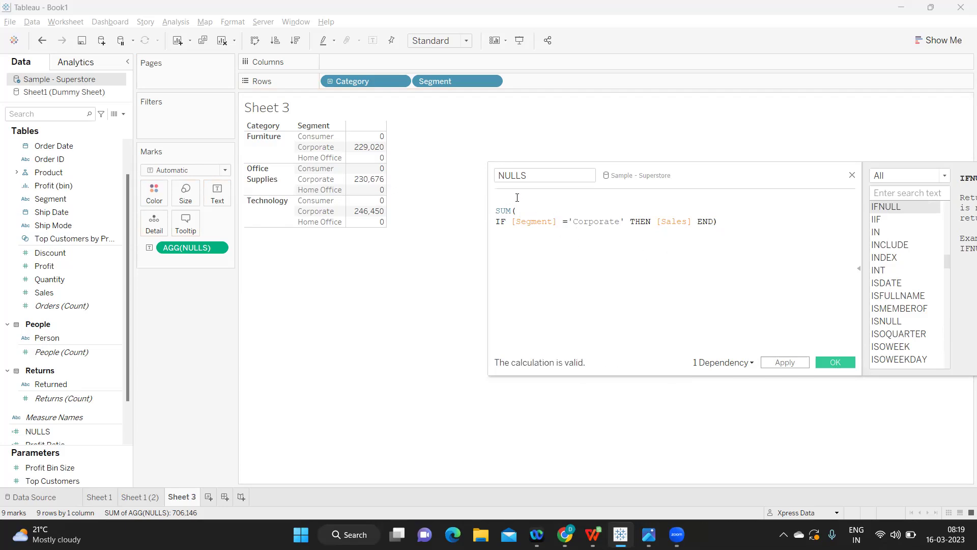
{"action": "type", "text": "IFN"}
{"action": "key", "text": "Return"}
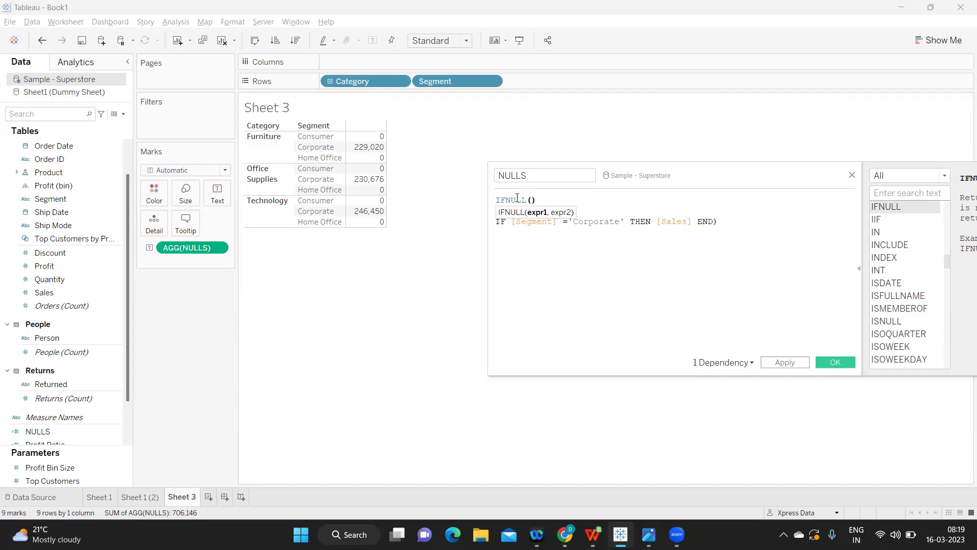
{"action": "key", "text": "Delete"}
{"action": "key", "text": "Return"}
{"action": "type", "text": "SUM("}
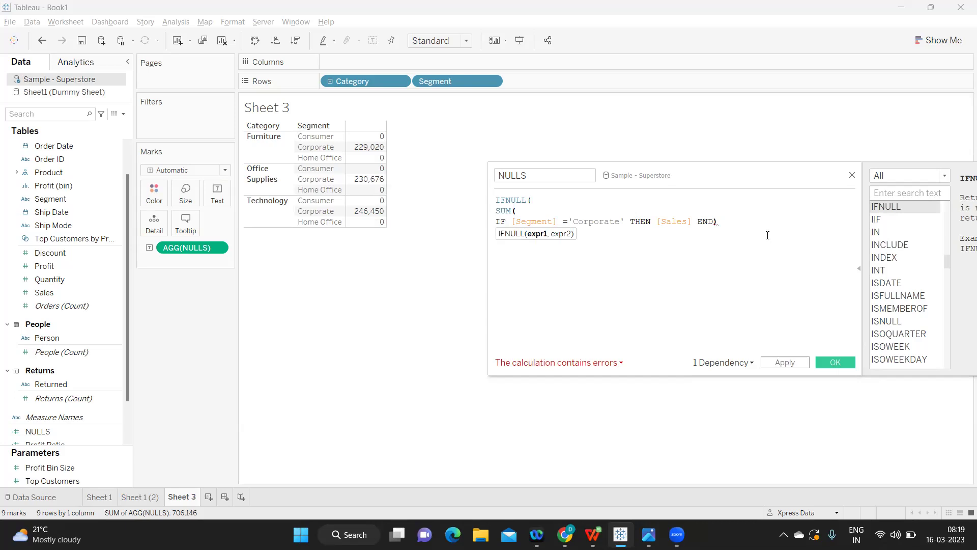
{"action": "type", "text": ",0)"}
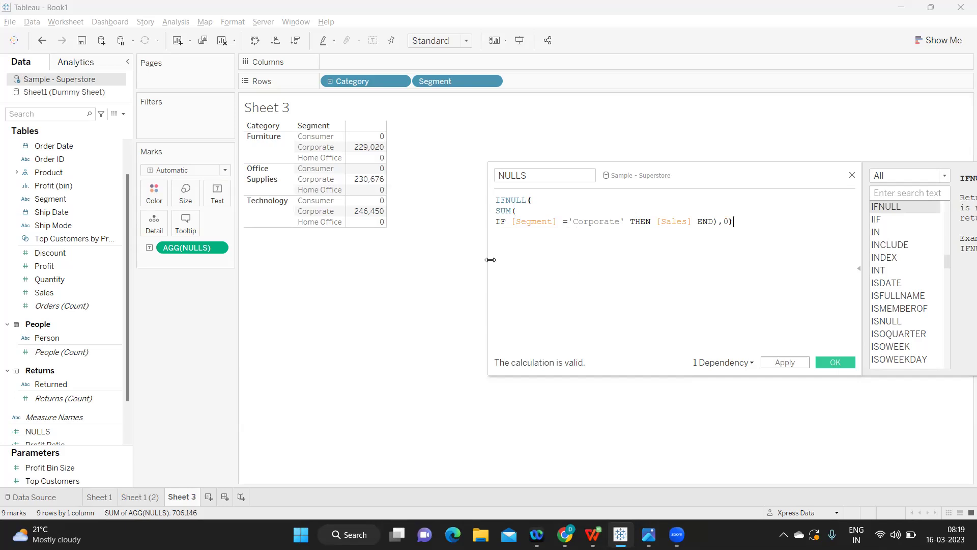
Step: Finish IFNULL(SUM(IF [Segment]='Corporate' THEN [Sales] END),0), apply and OK it, then go to Sheet 1
{"action": "left_click_drag", "start_coordinate": [496, 208], "coordinate": [718, 221]}
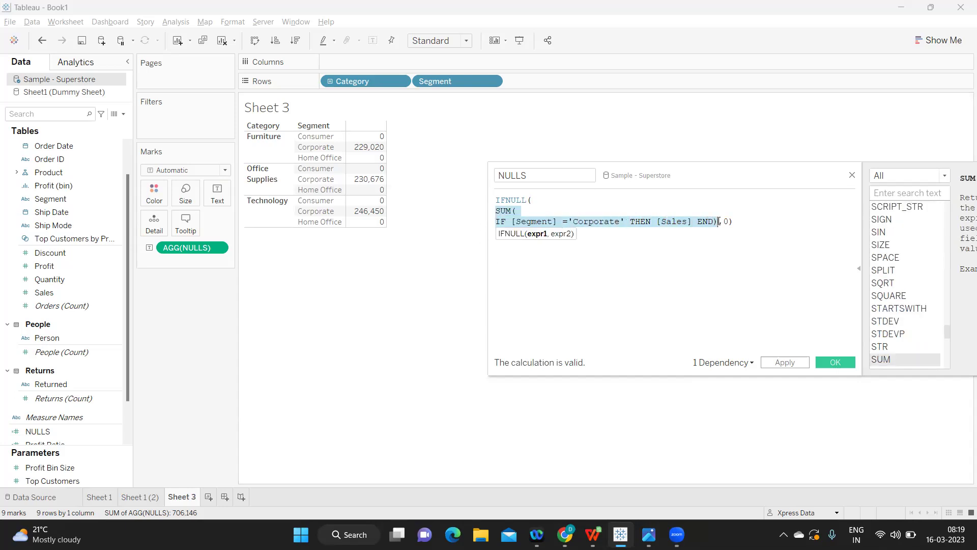
{"action": "left_click", "coordinate": [722, 221]}
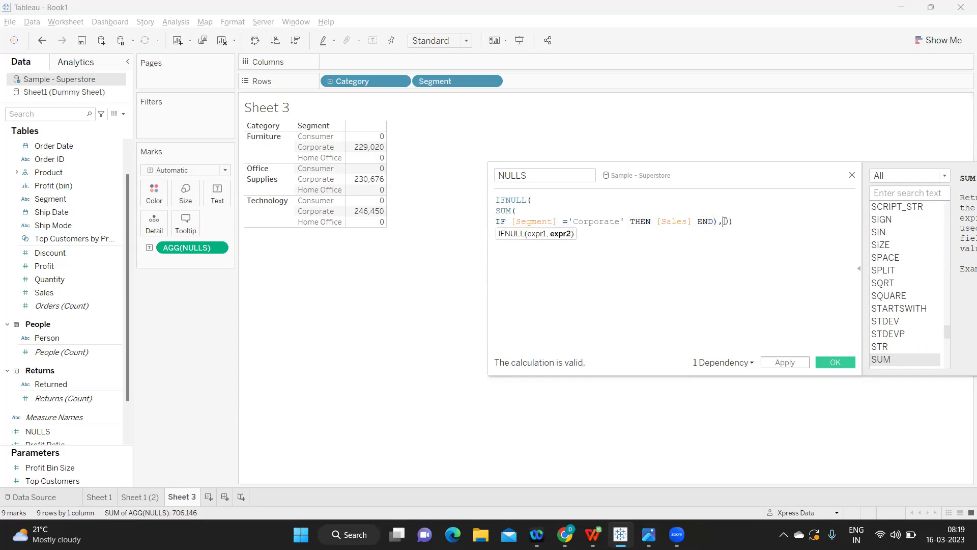
{"action": "type", "text": "0"}
{"action": "left_click", "coordinate": [784, 362]}
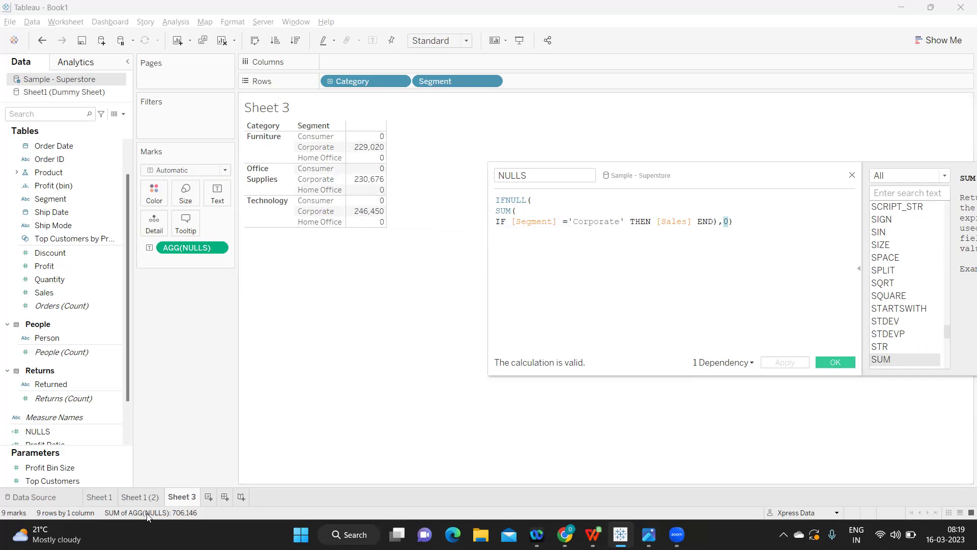
{"action": "left_click", "coordinate": [835, 362]}
{"action": "left_click", "coordinate": [100, 497]}
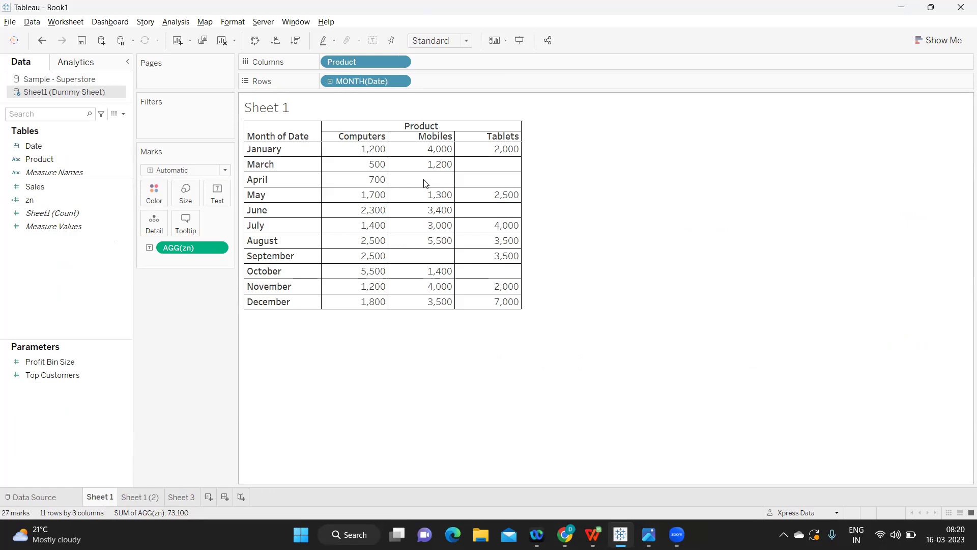
Step: Open the zn calculation for editing and clear its ZN(SUM([Sales])) formula
{"action": "left_click", "coordinate": [126, 203]}
{"action": "left_click", "coordinate": [146, 264]}
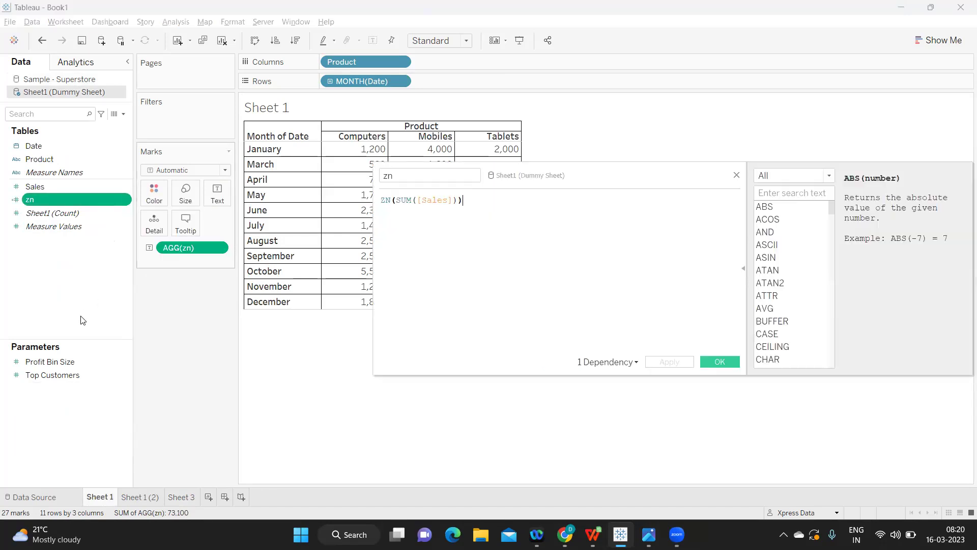
{"action": "left_click_drag", "start_coordinate": [463, 200], "coordinate": [368, 200]}
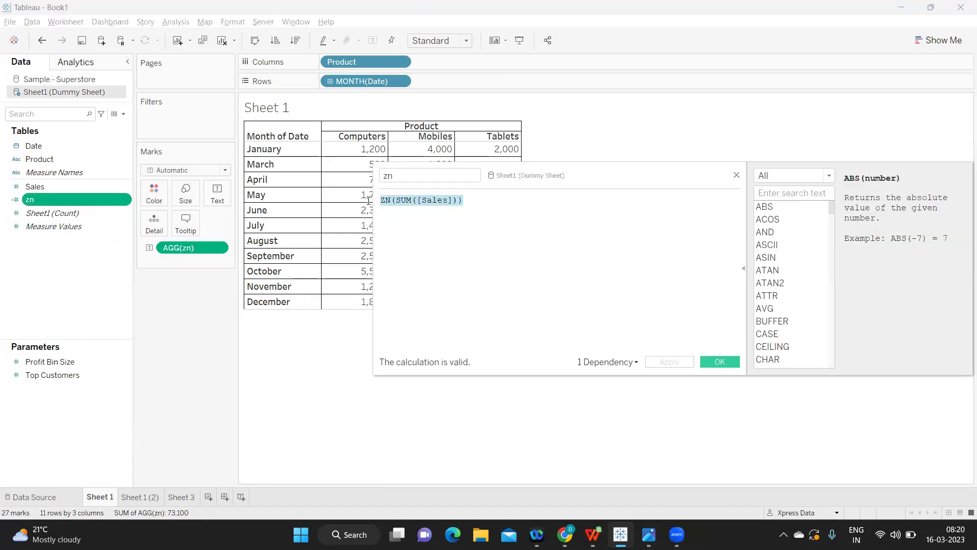
{"action": "left_click_drag", "start_coordinate": [552, 176], "coordinate": [640, 193]}
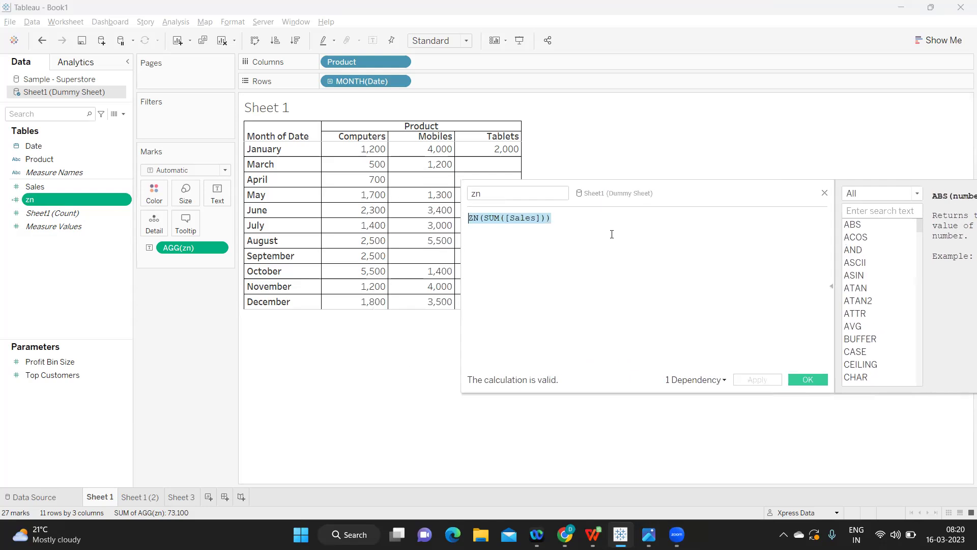
{"action": "key", "text": "BackSpace"}
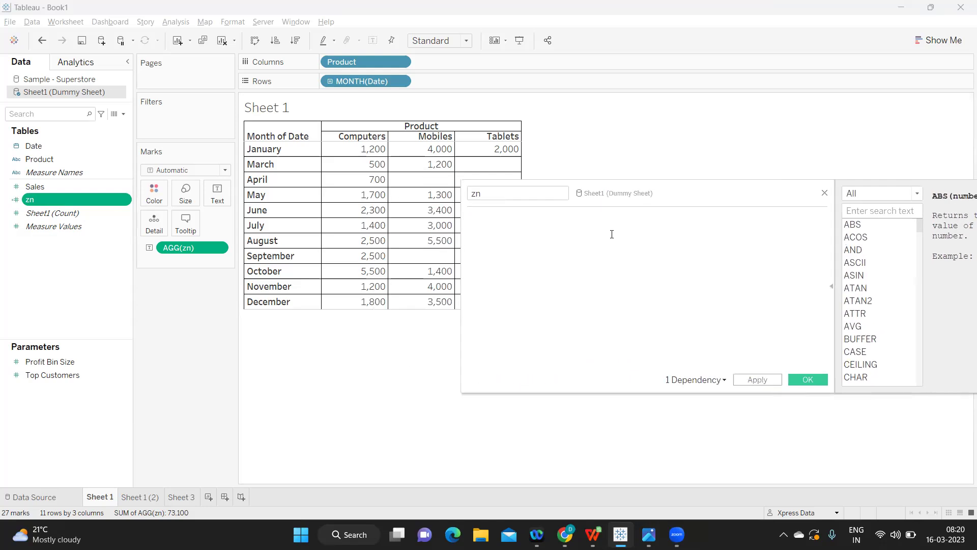
Step: Enter LOOKUP(SUM([Sales]),0) as the new zn formula
{"action": "type", "text": "loo"}
{"action": "key", "text": "Return"}
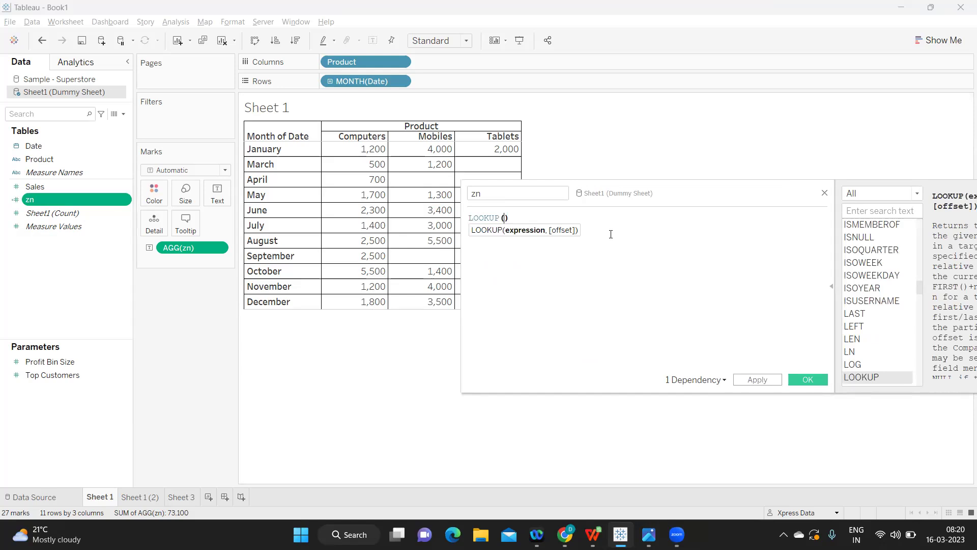
{"action": "type", "text": "SUM"}
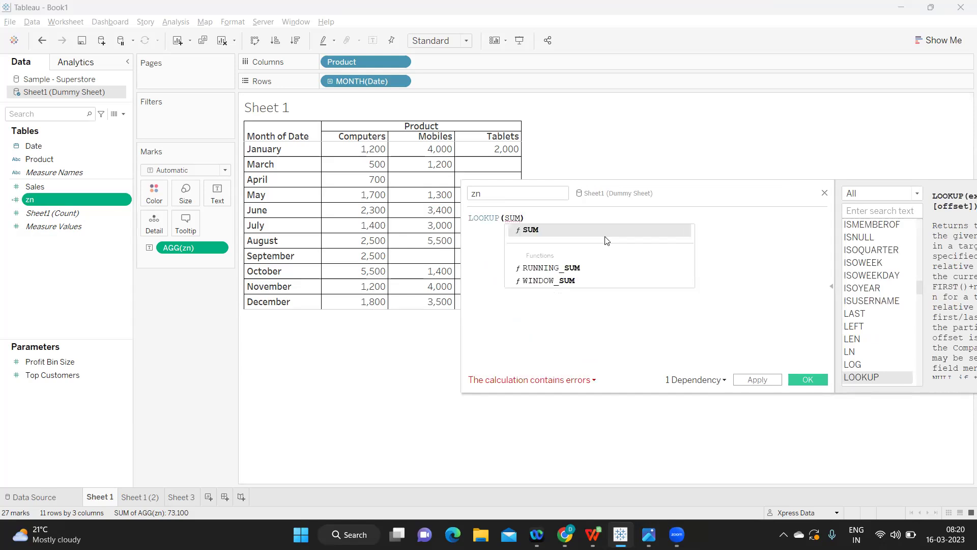
{"action": "type", "text": "(sa"}
{"action": "key", "text": "Return"}
{"action": "type", "text": ")"}
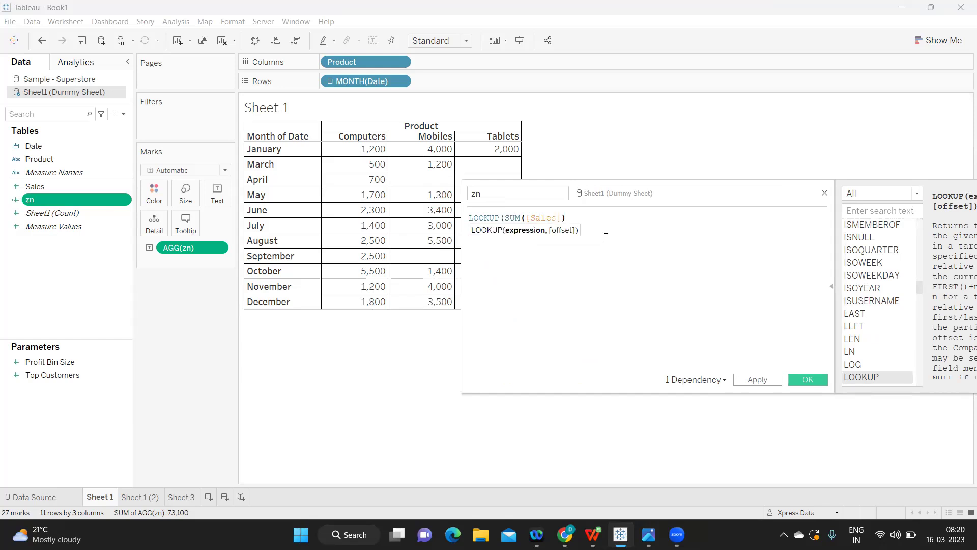
{"action": "type", "text": ")"}
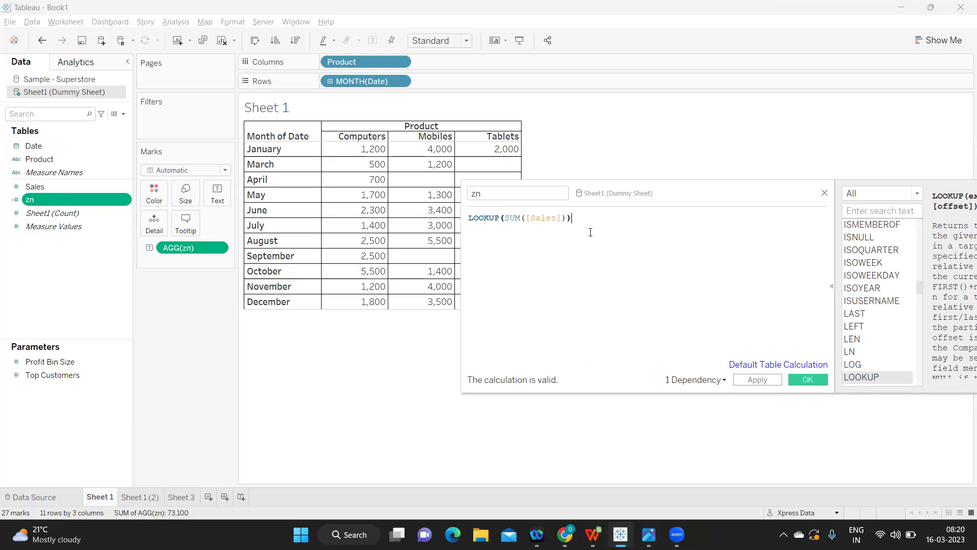
{"action": "key", "text": "BackSpace"}
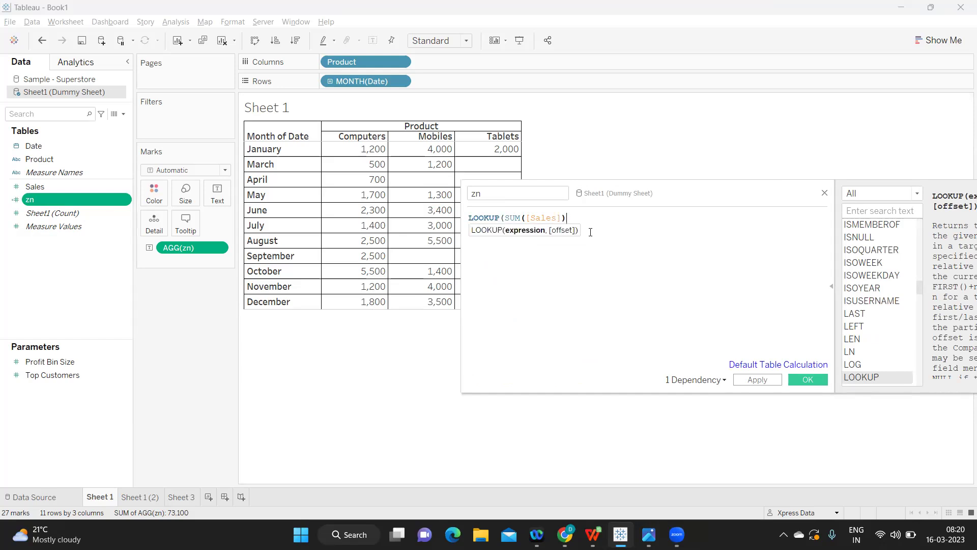
{"action": "type", "text": ",0)"}
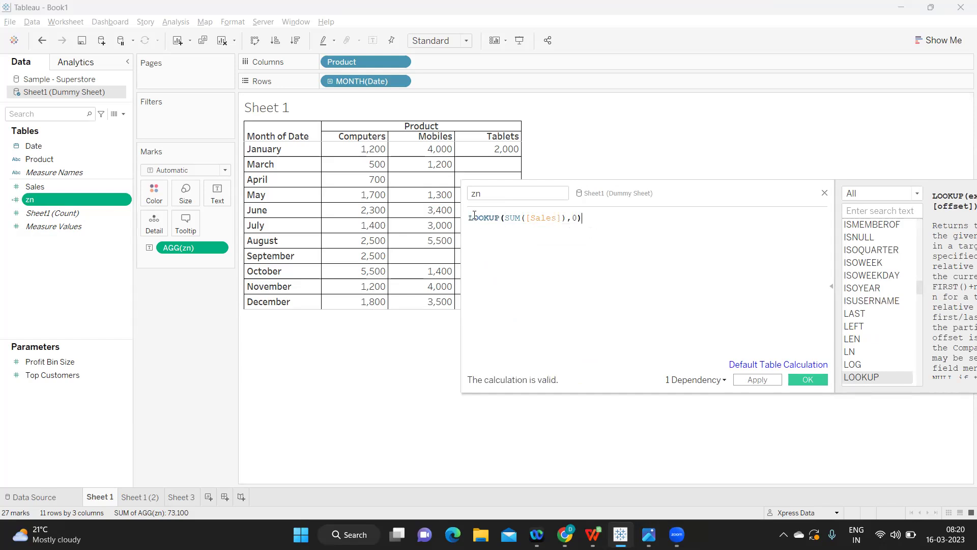
Step: Wrap the LOOKUP in ZN( ) and apply it so blank cells show 0
{"action": "left_click", "coordinate": [469, 218]}
{"action": "key", "text": "Return"}
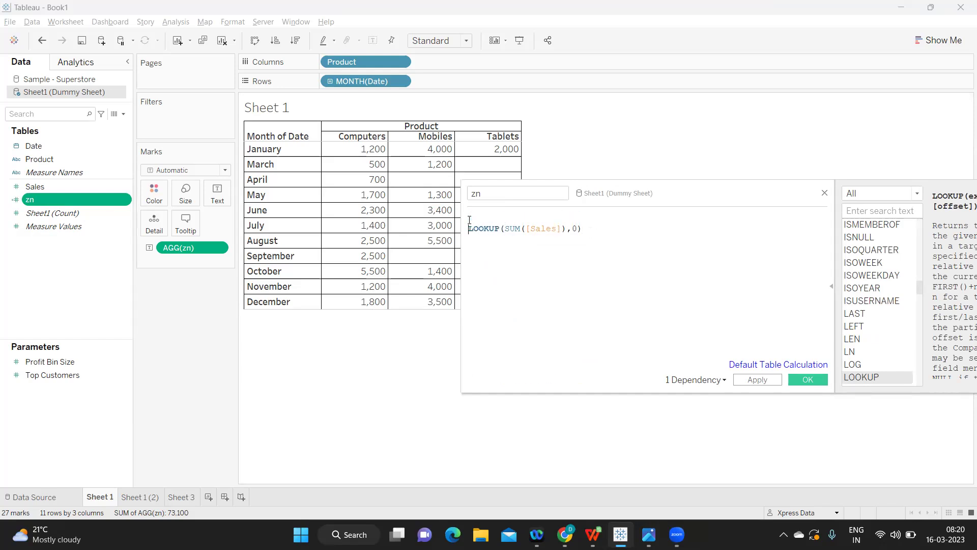
{"action": "type", "text": "ZN"}
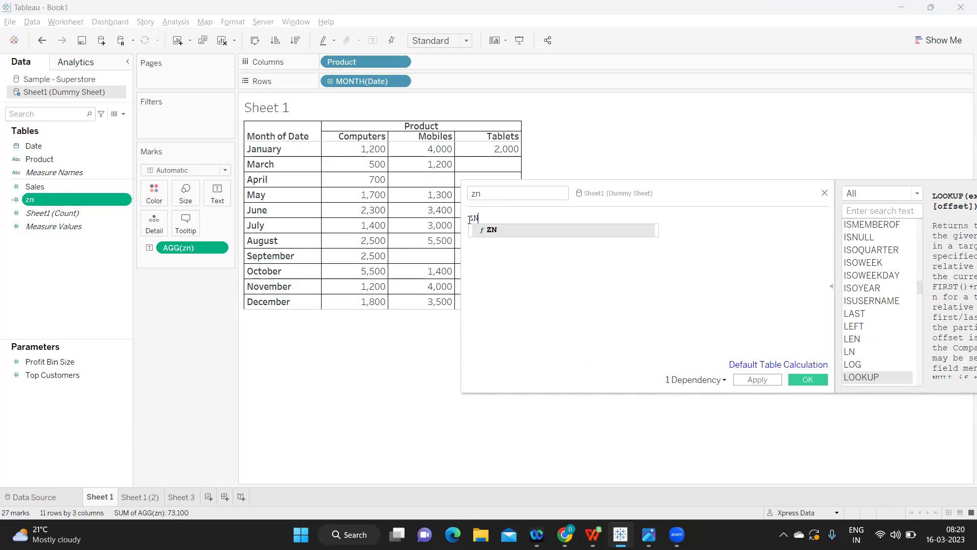
{"action": "type", "text": "("}
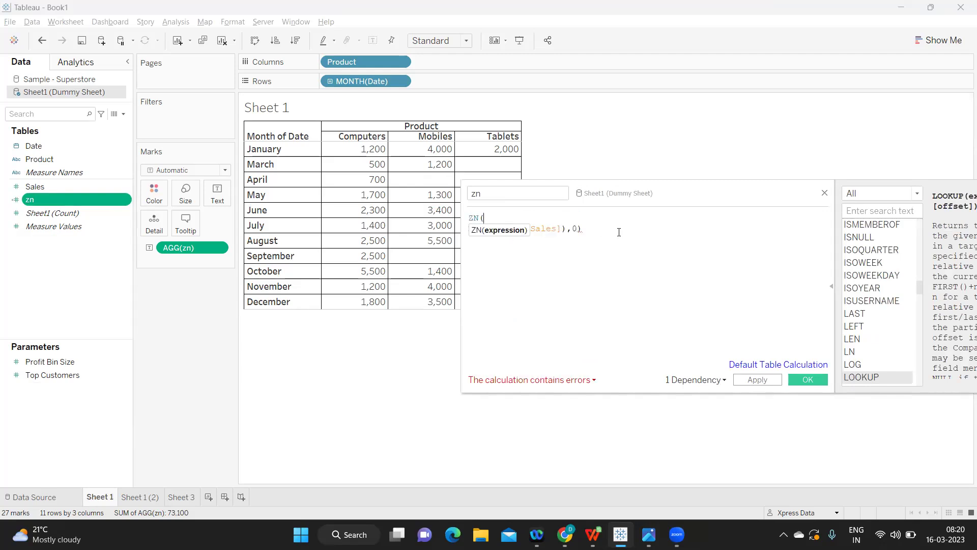
{"action": "left_click", "coordinate": [619, 231]}
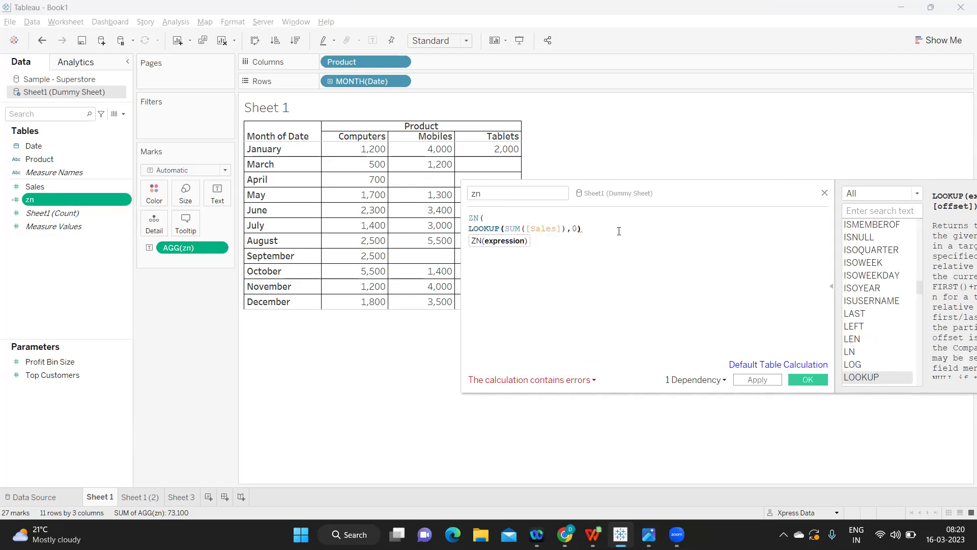
{"action": "type", "text": ")"}
{"action": "left_click", "coordinate": [756, 380]}
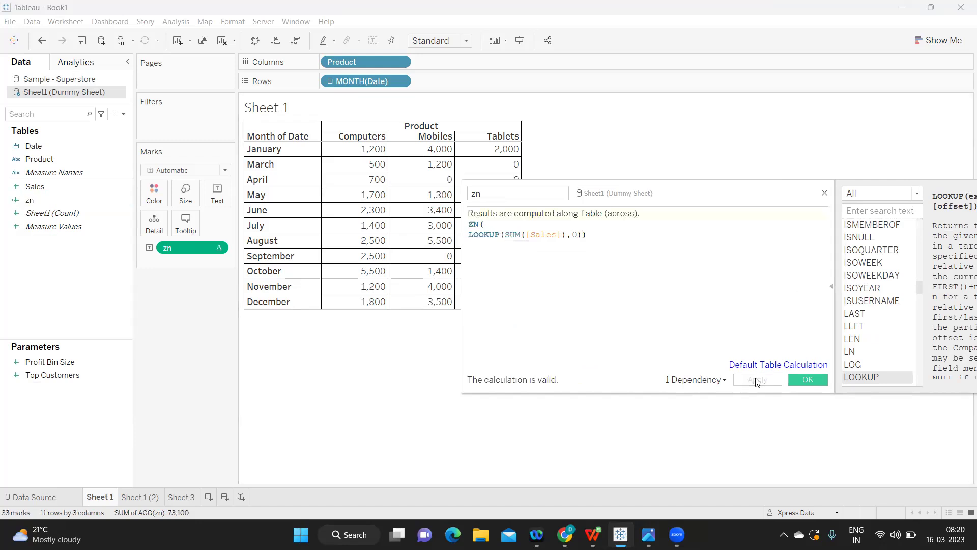
Step: Check the zn values in the table, including the Tablets column, then close the editor with OK
{"action": "left_click_drag", "start_coordinate": [707, 191], "coordinate": [776, 183]}
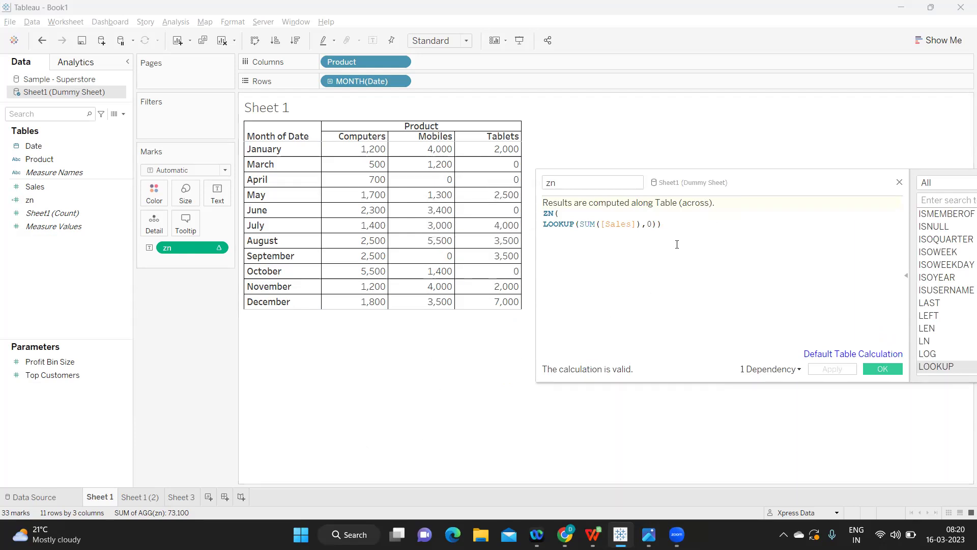
{"action": "left_click_drag", "start_coordinate": [667, 223], "coordinate": [541, 212]}
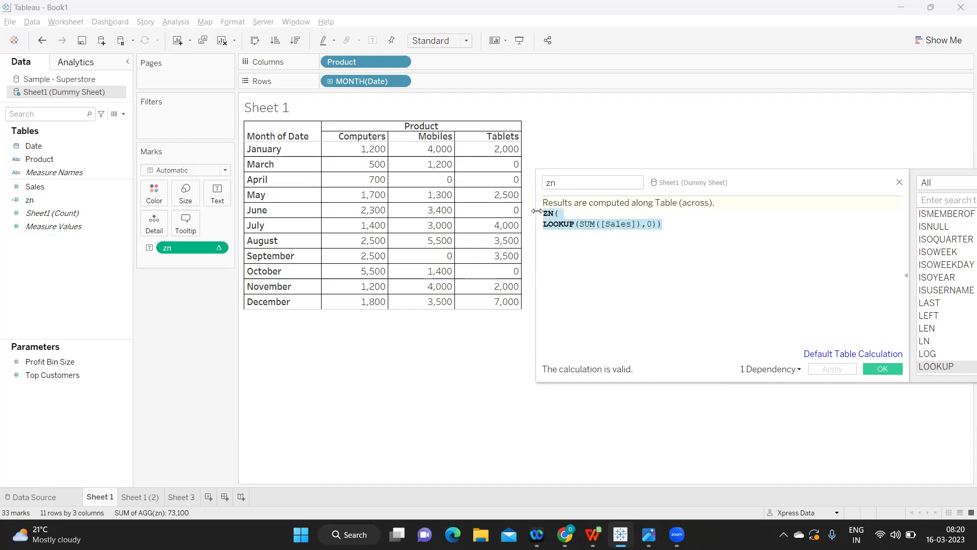
{"action": "left_click", "coordinate": [554, 250]}
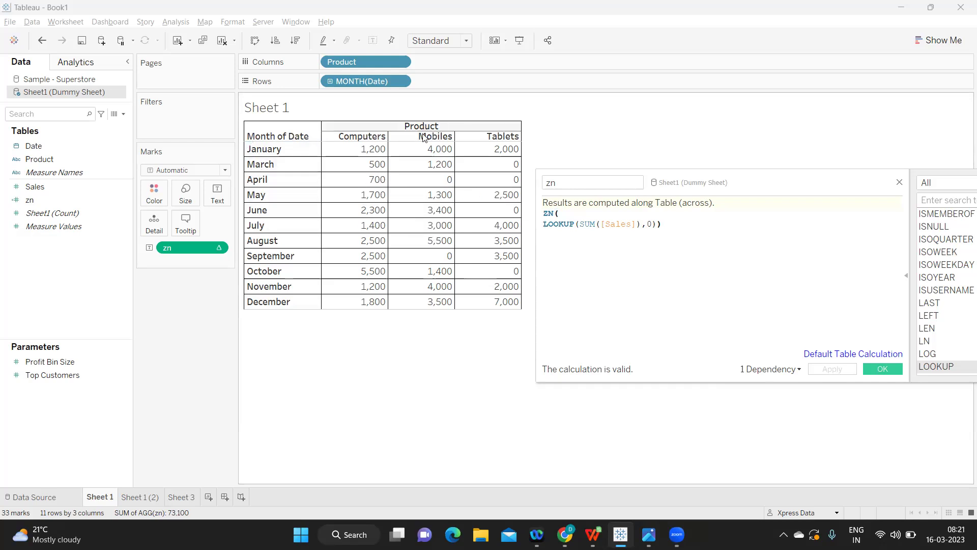
{"action": "mouse_move", "coordinate": [425, 216]}
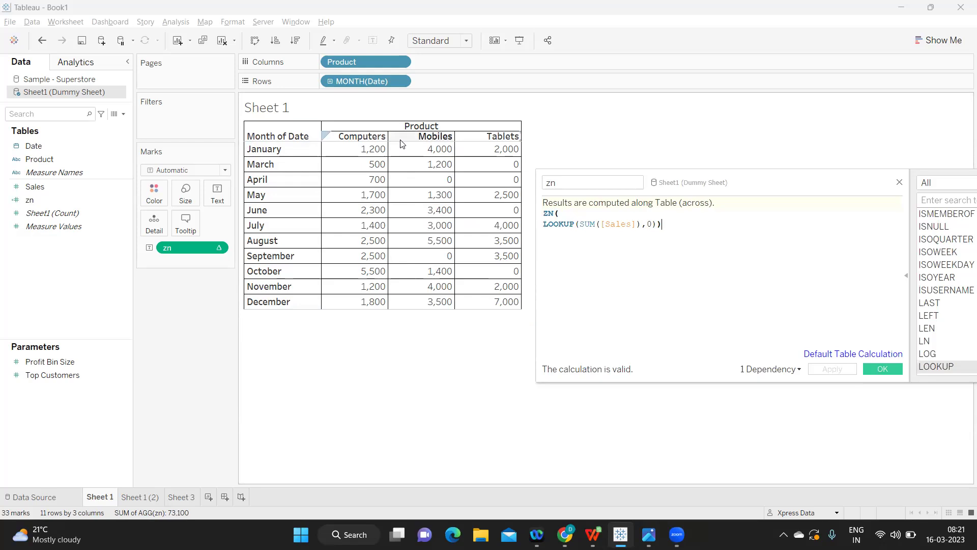
{"action": "mouse_move", "coordinate": [437, 147]}
{"action": "mouse_move", "coordinate": [432, 301]}
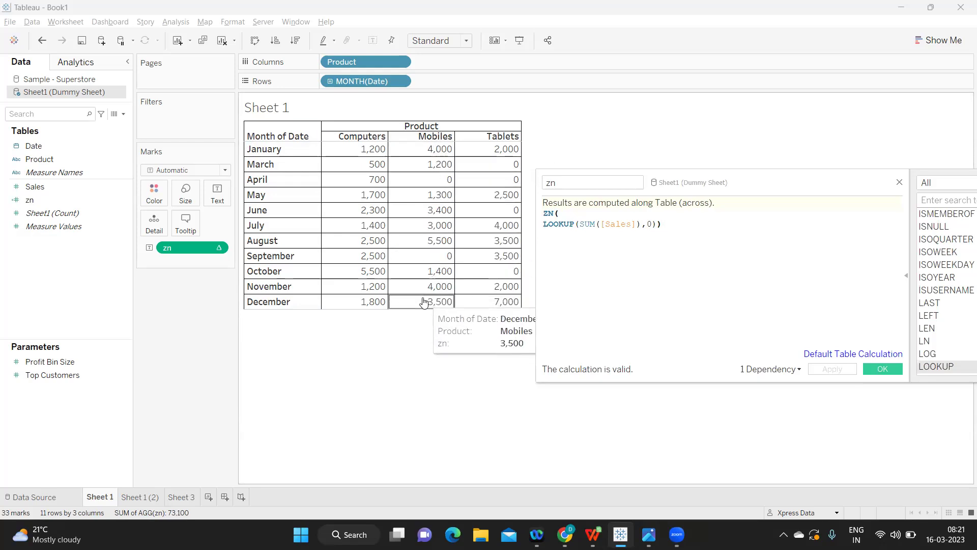
{"action": "left_click", "coordinate": [883, 369]}
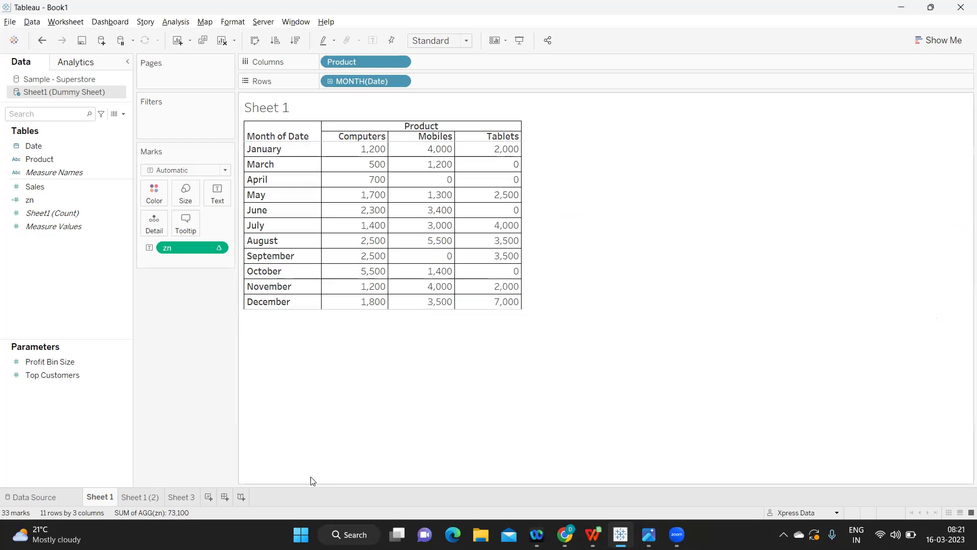
Step: Duplicate Sheet 1 as Sheet 1 (3)
{"action": "left_click", "coordinate": [129, 502]}
{"action": "left_click", "coordinate": [100, 496]}
{"action": "right_click", "coordinate": [100, 497]}
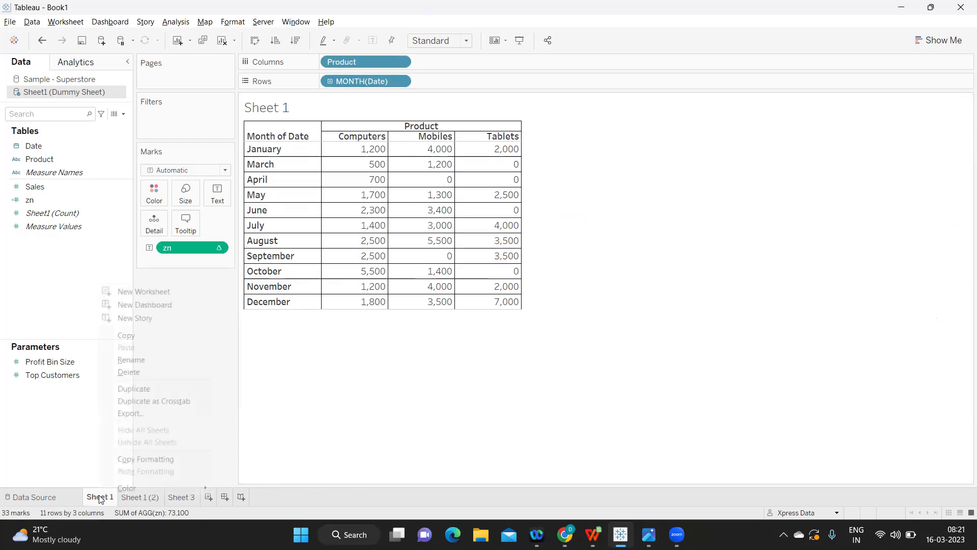
{"action": "left_click", "coordinate": [127, 388]}
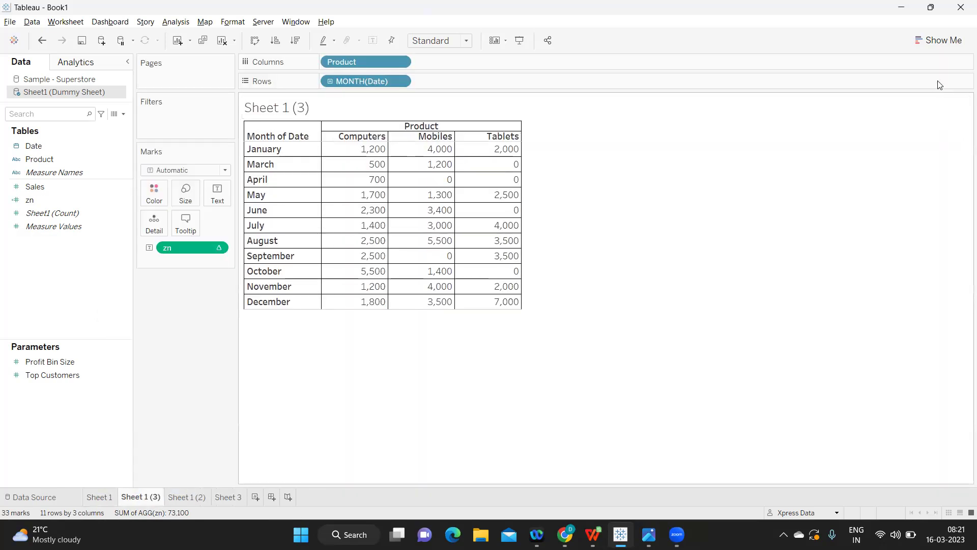
Step: Turn it into vertical zn bars with MONTH(Date) then Product on Columns
{"action": "left_click", "coordinate": [939, 40]}
{"action": "left_click", "coordinate": [869, 141]}
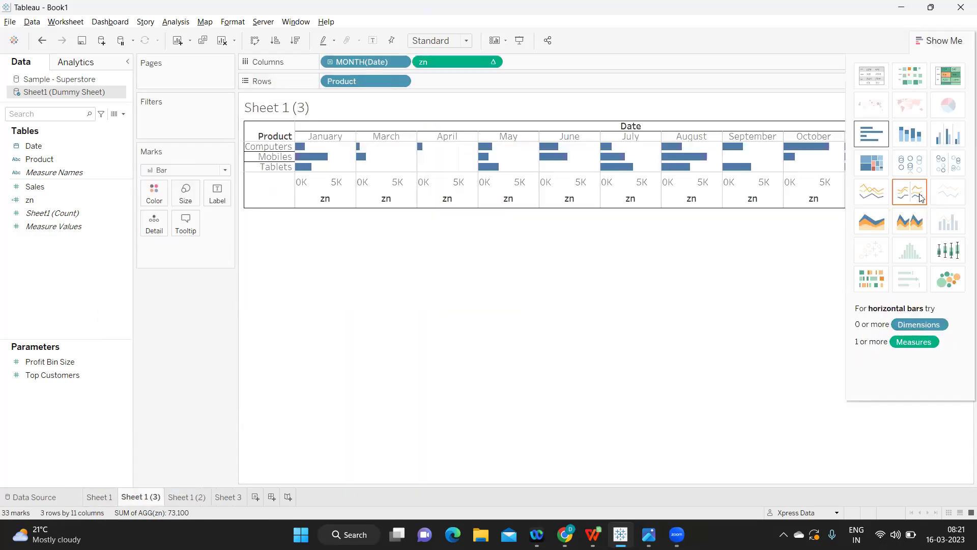
{"action": "left_click", "coordinate": [250, 43]}
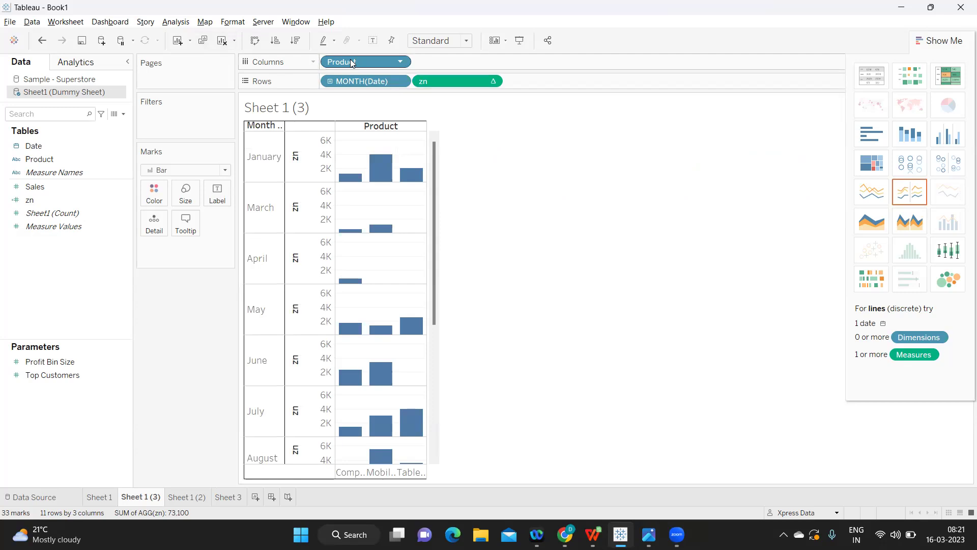
{"action": "mouse_move", "coordinate": [351, 61]}
{"action": "left_mouse_down"}
{"action": "mouse_move", "coordinate": [413, 81]}
{"action": "mouse_move", "coordinate": [351, 59]}
{"action": "left_mouse_up"}
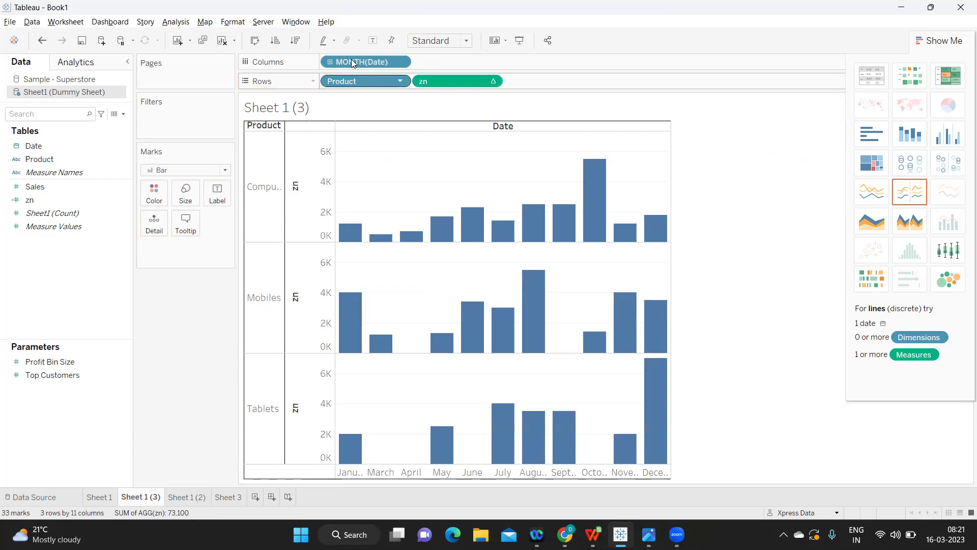
{"action": "left_click_drag", "start_coordinate": [356, 81], "coordinate": [461, 61]}
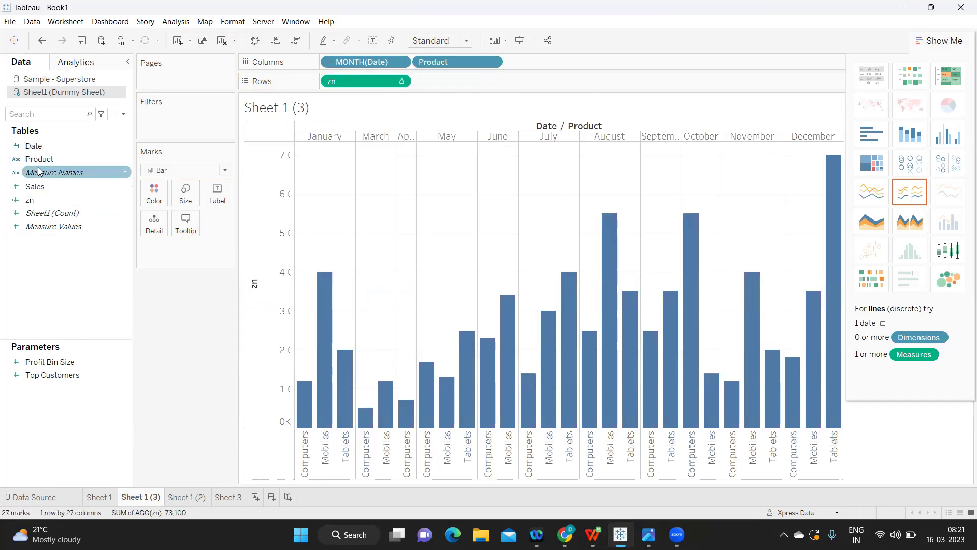
Step: Add Product as a single-value list filter showing Computers only
{"action": "left_click", "coordinate": [50, 160]}
{"action": "left_click", "coordinate": [126, 161]}
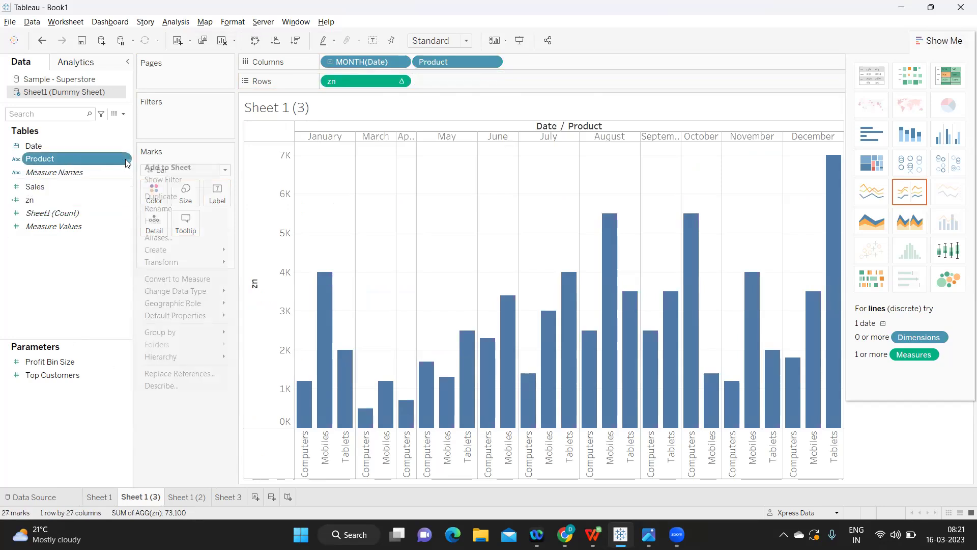
{"action": "left_click", "coordinate": [152, 179]}
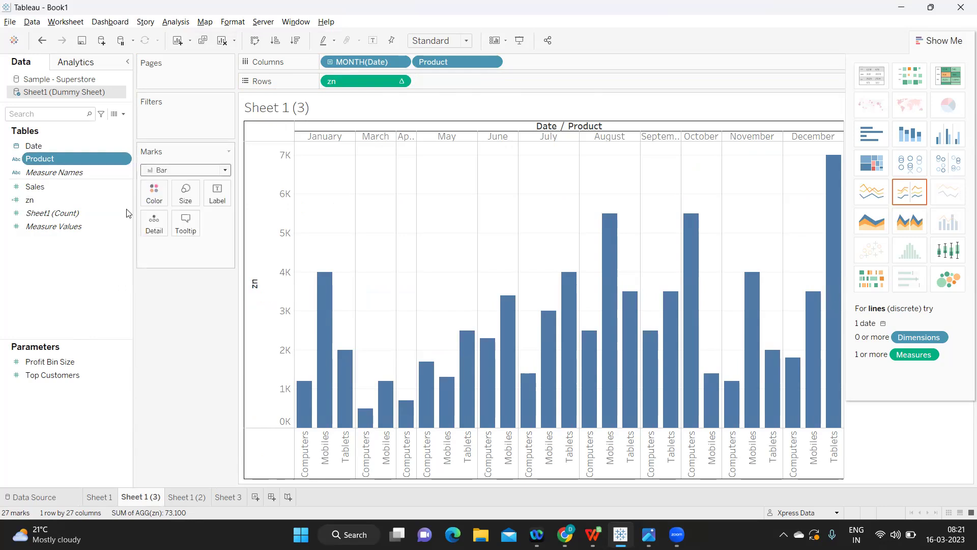
{"action": "left_click", "coordinate": [943, 42]}
{"action": "left_click", "coordinate": [964, 102]}
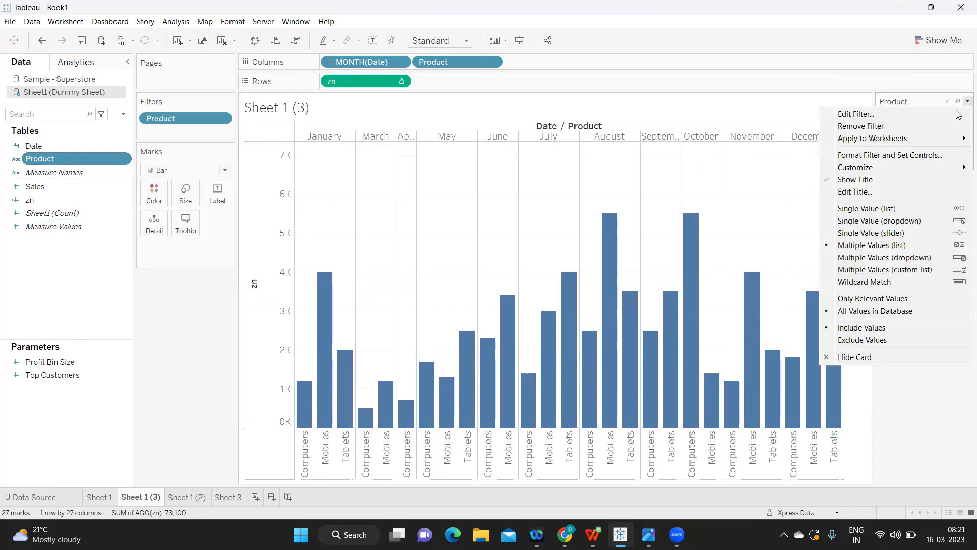
{"action": "left_click", "coordinate": [894, 214]}
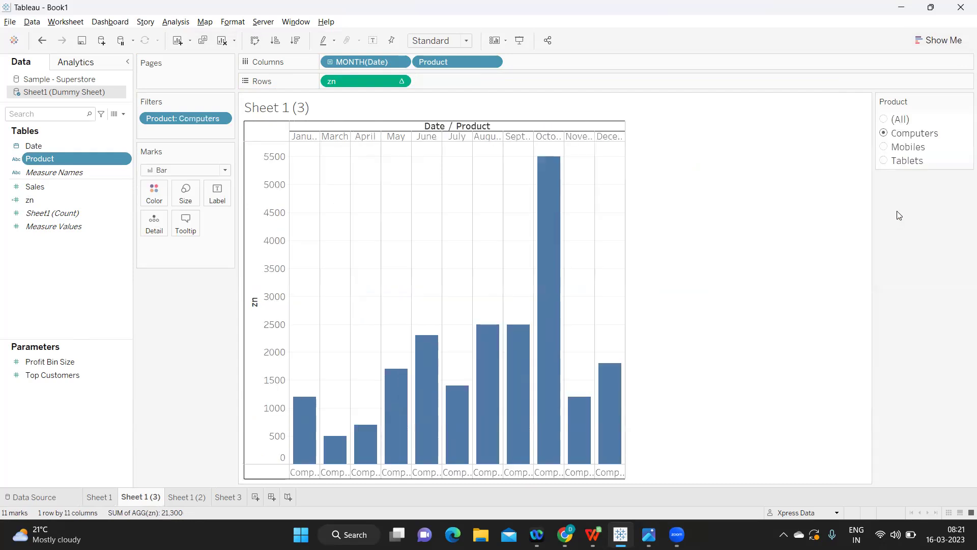
Step: Size the view to Entire View and place MONTH(Date) after Product on Columns
{"action": "left_click", "coordinate": [464, 41]}
{"action": "left_click", "coordinate": [446, 88]}
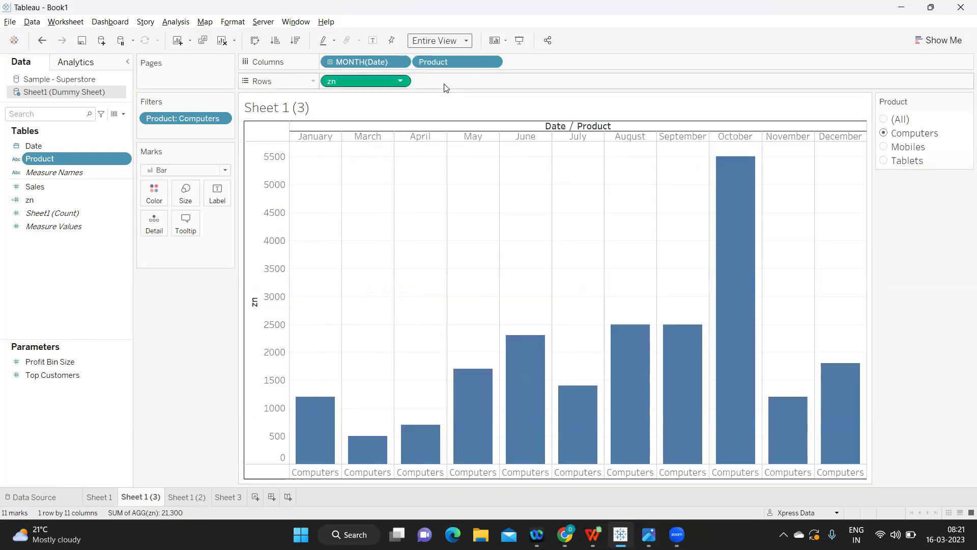
{"action": "mouse_move", "coordinate": [371, 61]}
{"action": "left_mouse_down"}
{"action": "mouse_move", "coordinate": [415, 78]}
{"action": "mouse_move", "coordinate": [560, 65]}
{"action": "mouse_move", "coordinate": [371, 61]}
{"action": "left_mouse_up"}
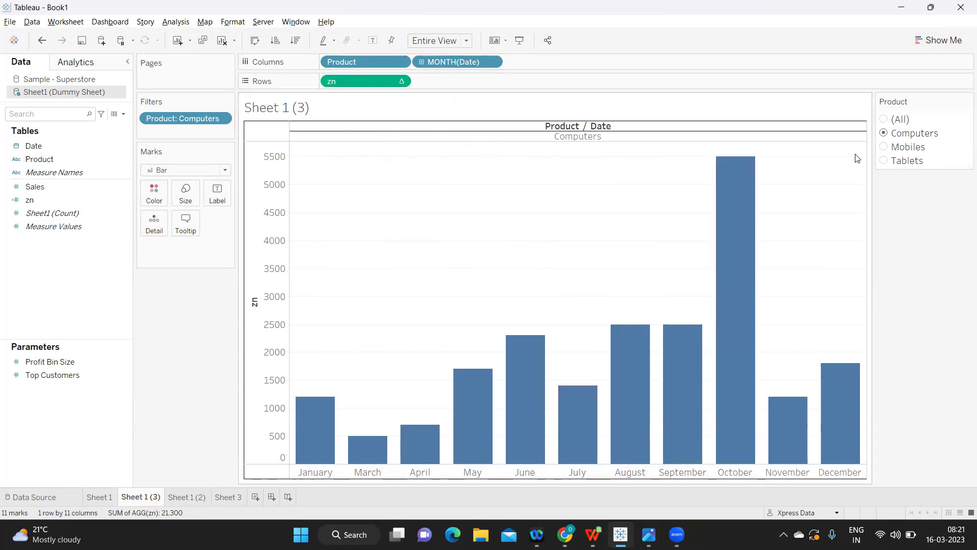
Step: Switch the Product filter via Mobiles to Tablets and check the monthly zn bar values
{"action": "left_click", "coordinate": [885, 147]}
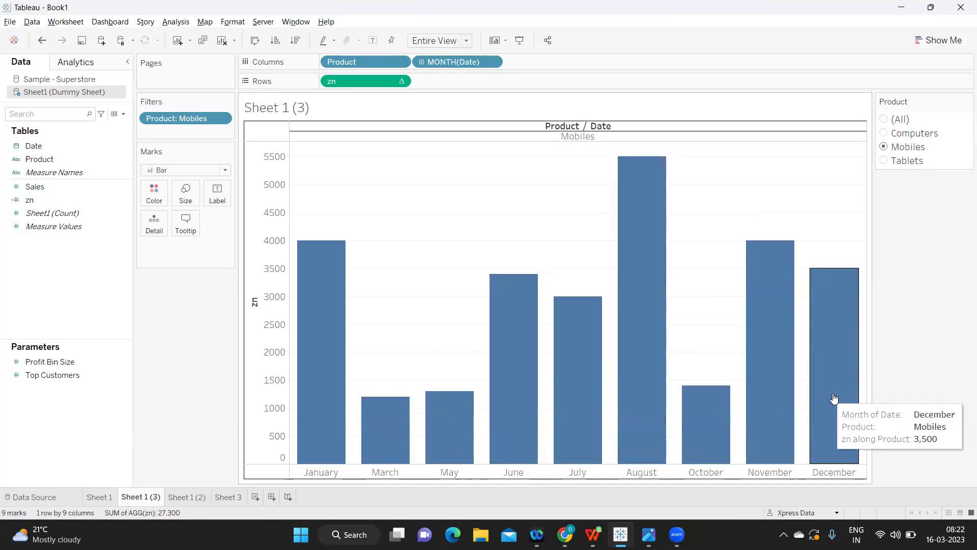
{"action": "left_click", "coordinate": [883, 160]}
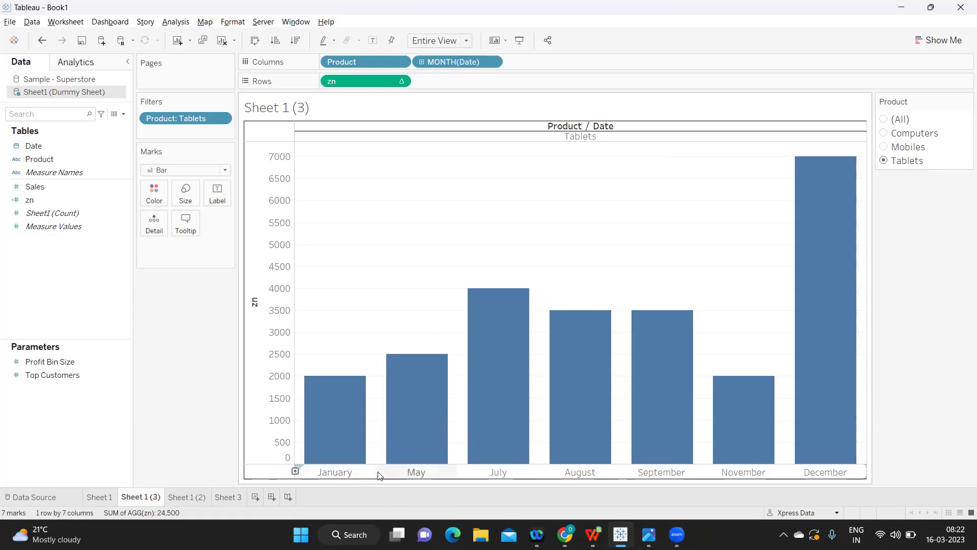
{"action": "mouse_move", "coordinate": [372, 458]}
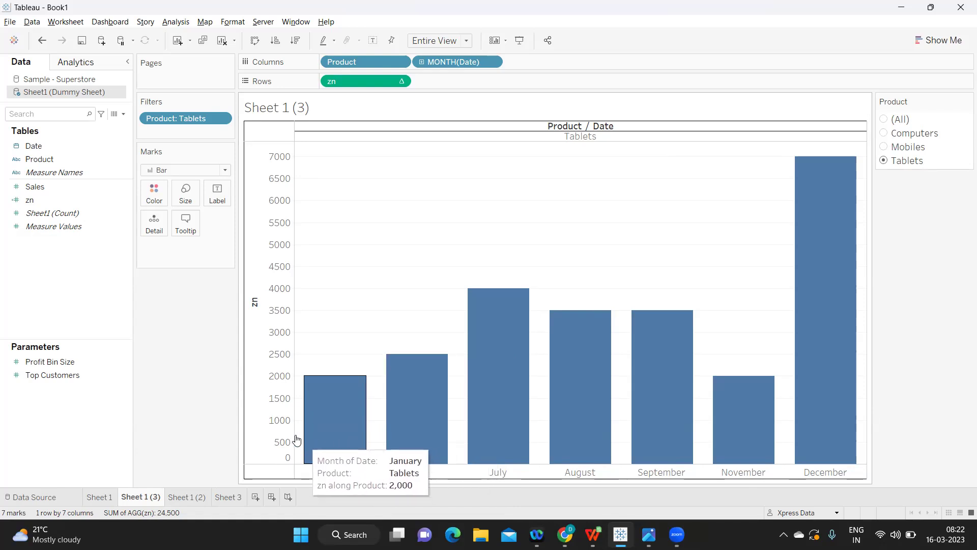
{"action": "mouse_move", "coordinate": [834, 432]}
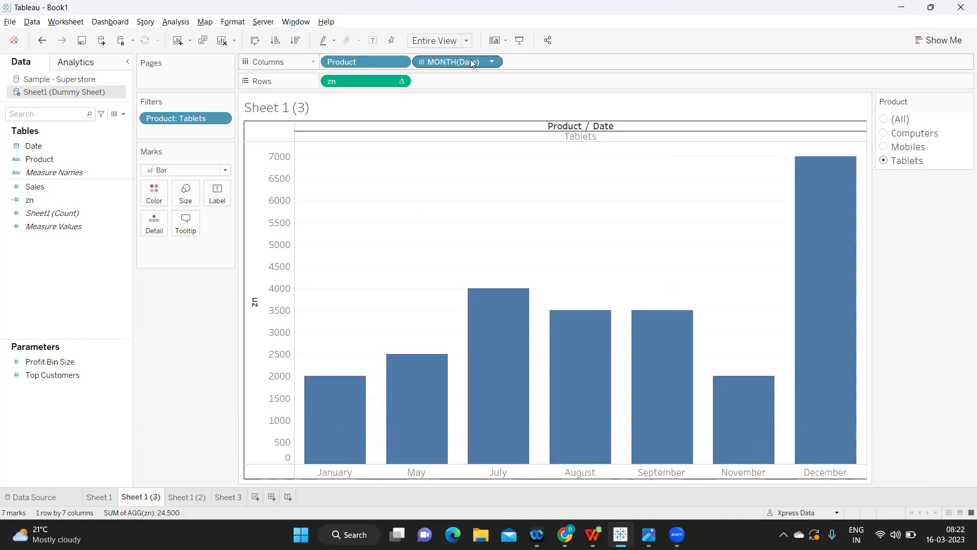
Step: Show missing months on MONTH(Date), return the filter to Computers, and label bars with zn values
{"action": "left_click", "coordinate": [493, 63]}
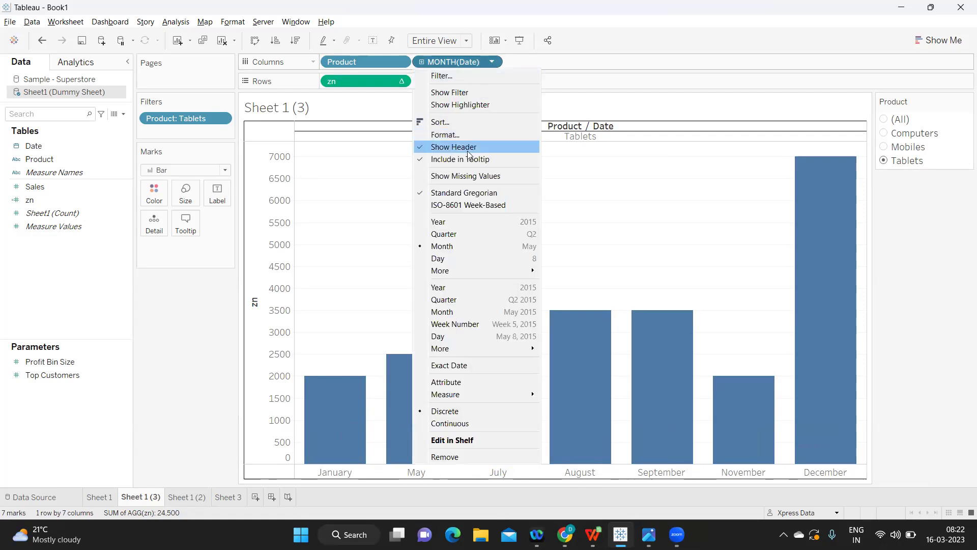
{"action": "left_click", "coordinate": [457, 179]}
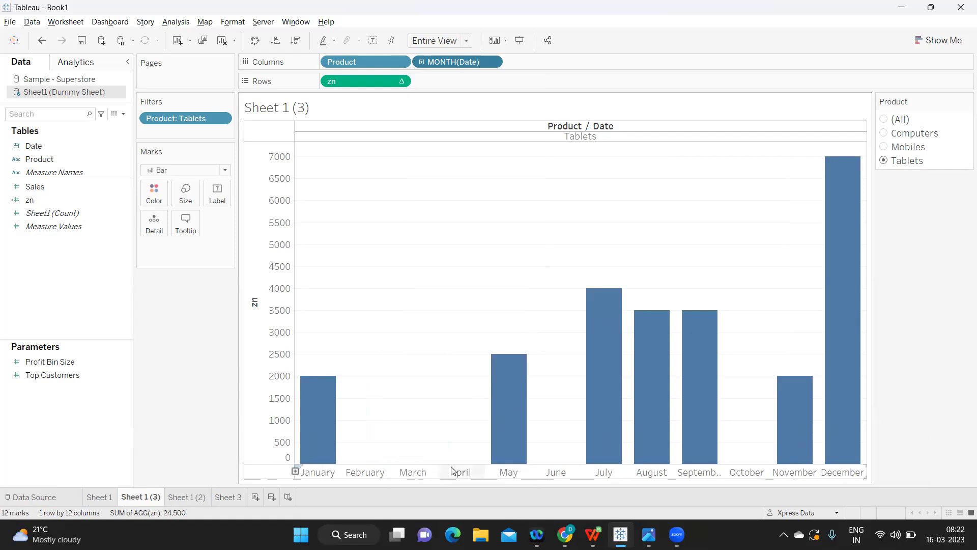
{"action": "left_click", "coordinate": [885, 148]}
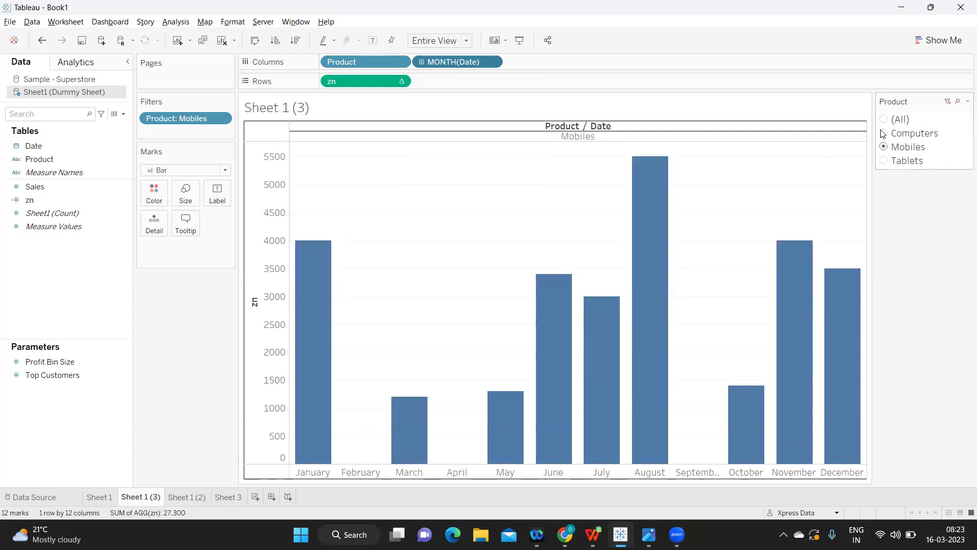
{"action": "left_click", "coordinate": [884, 133]}
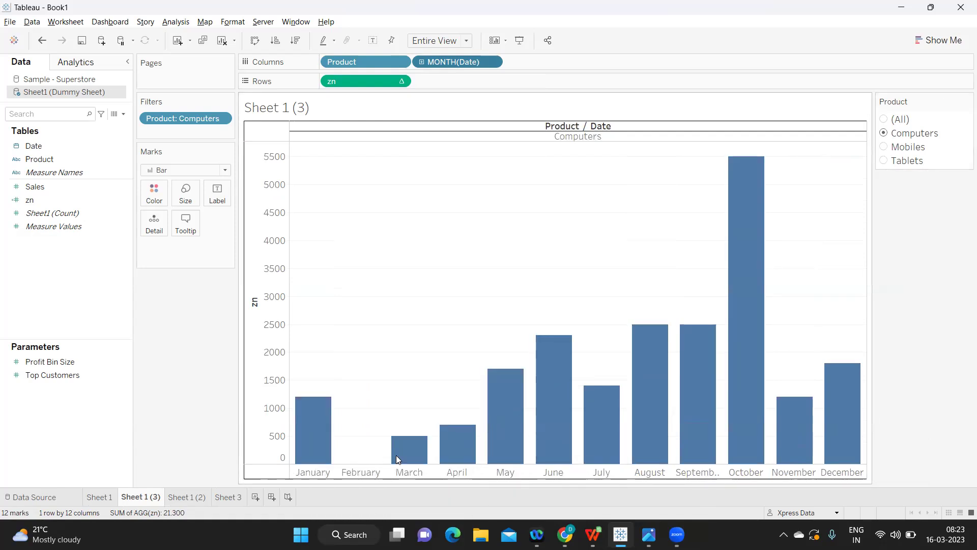
{"action": "left_click", "coordinate": [370, 43]}
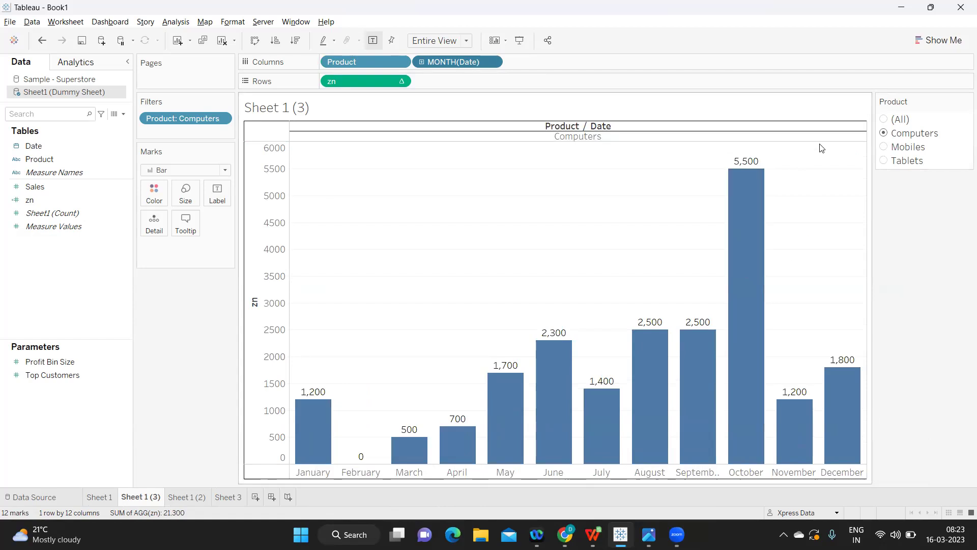